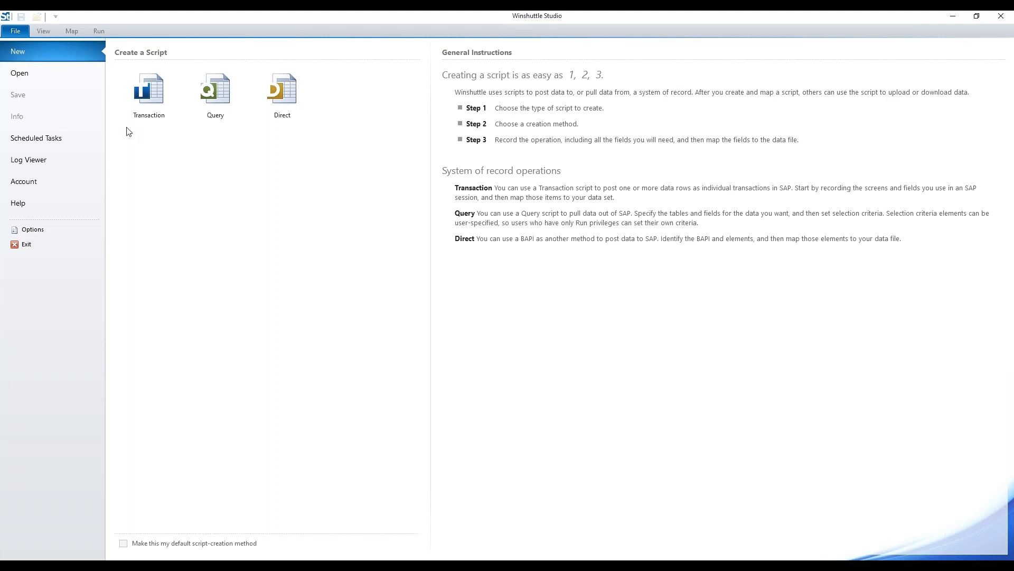
# Start a new Transaction script created from an SAP recording and log on to the preset SAP system.
pyautogui.click(147, 113)
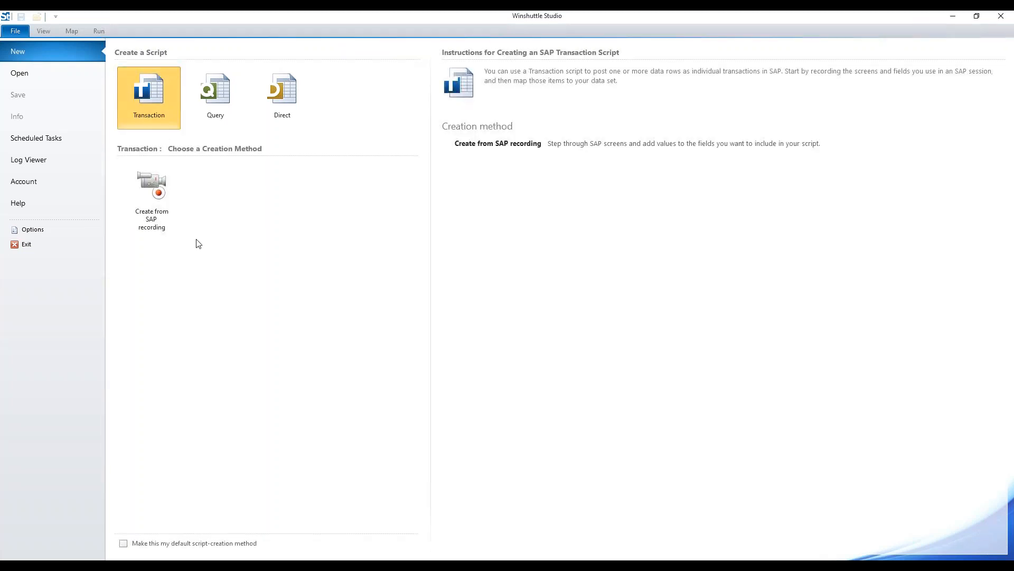
pyautogui.click(155, 196)
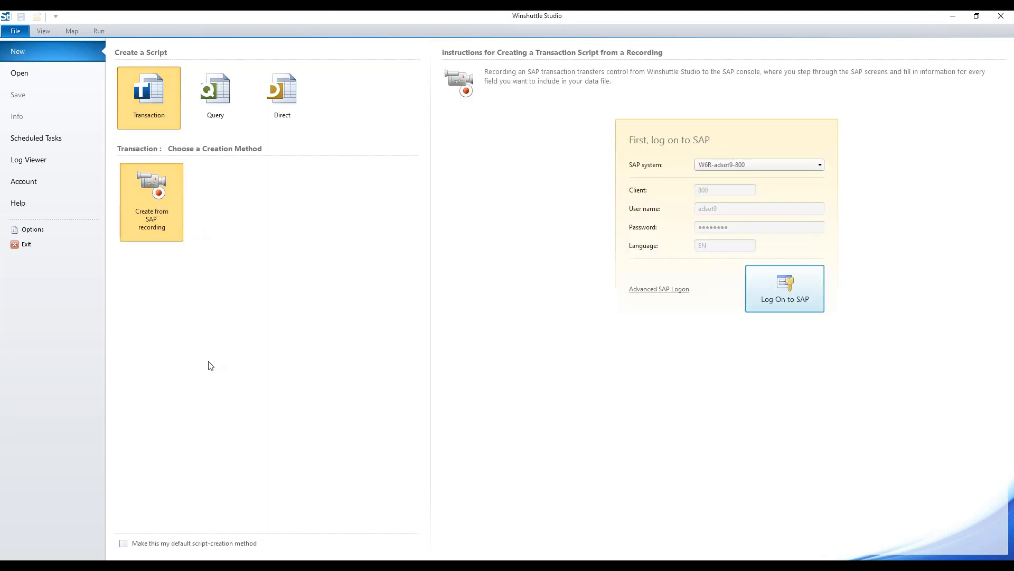
pyautogui.click(784, 287)
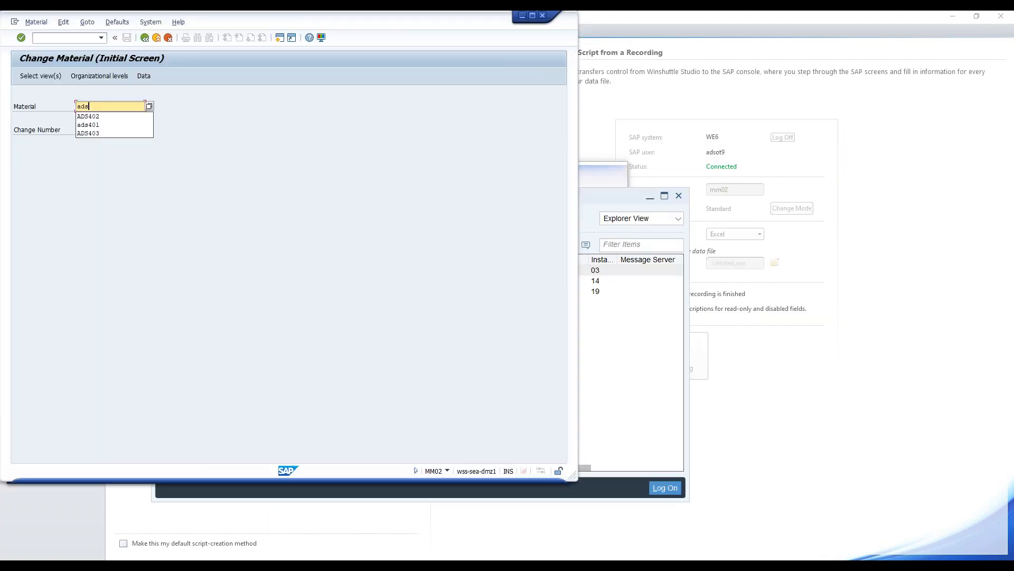
# Open material ads402 in the Change Material transaction with the Basic Data 1 view selected.
pyautogui.write('402')
pyautogui.click(41, 76)
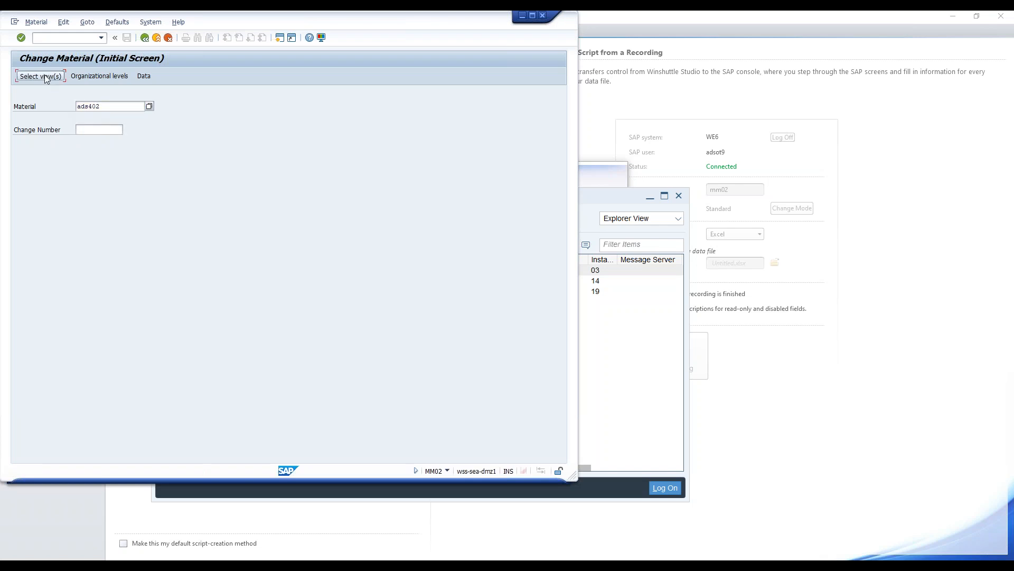
pyautogui.click(162, 148)
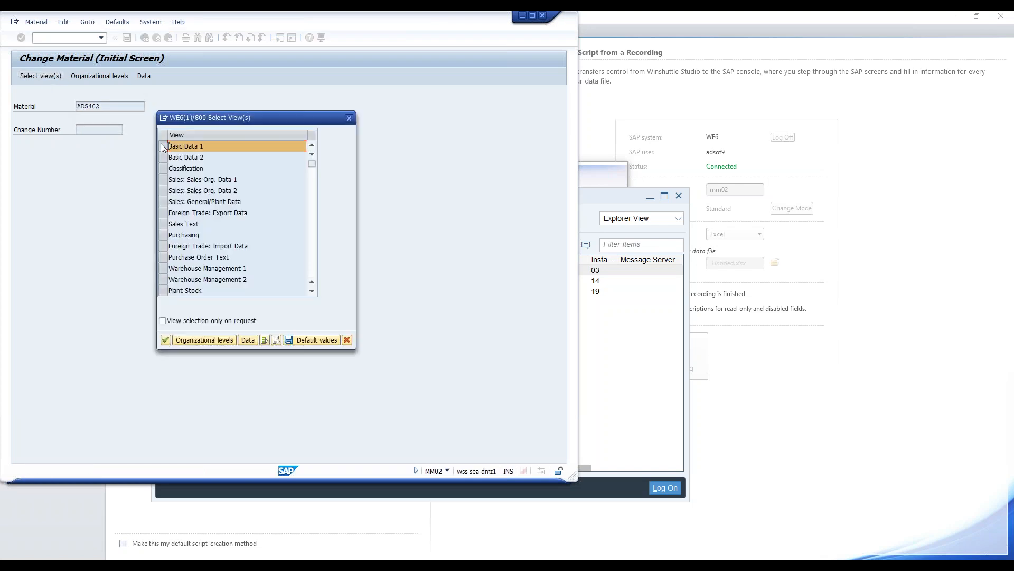
pyautogui.click(166, 341)
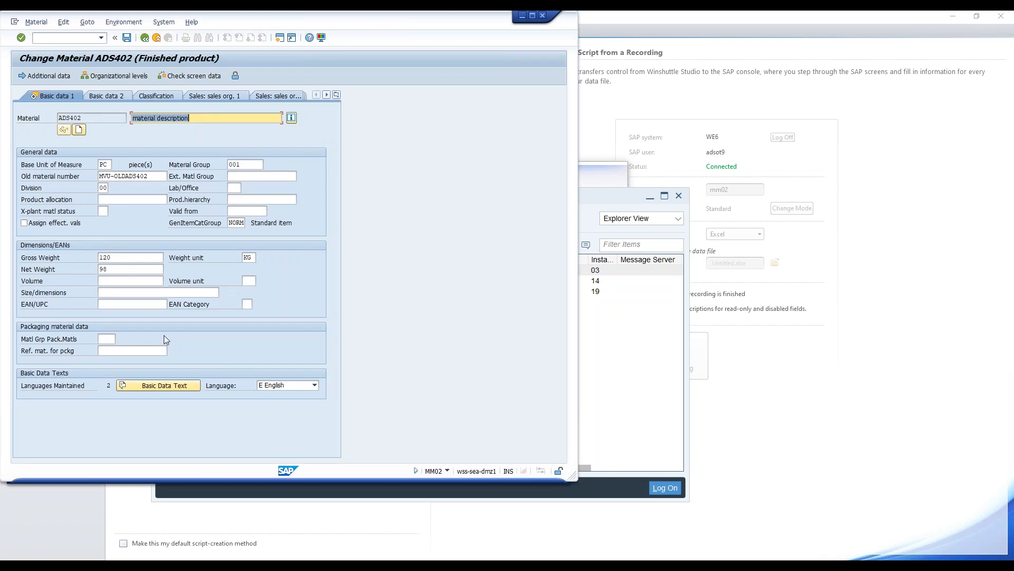
# Set the material's gross weight to 115 and net weight to 95, and save the data while exiting.
pyautogui.doubleClick(123, 261)
pyautogui.write('115')
pyautogui.doubleClick(108, 269)
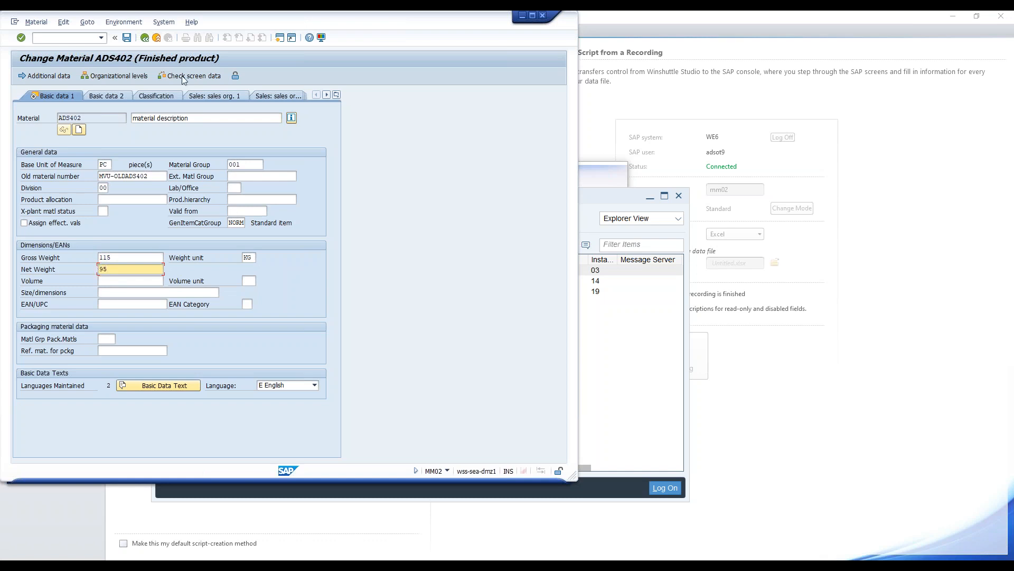
pyautogui.click(145, 38)
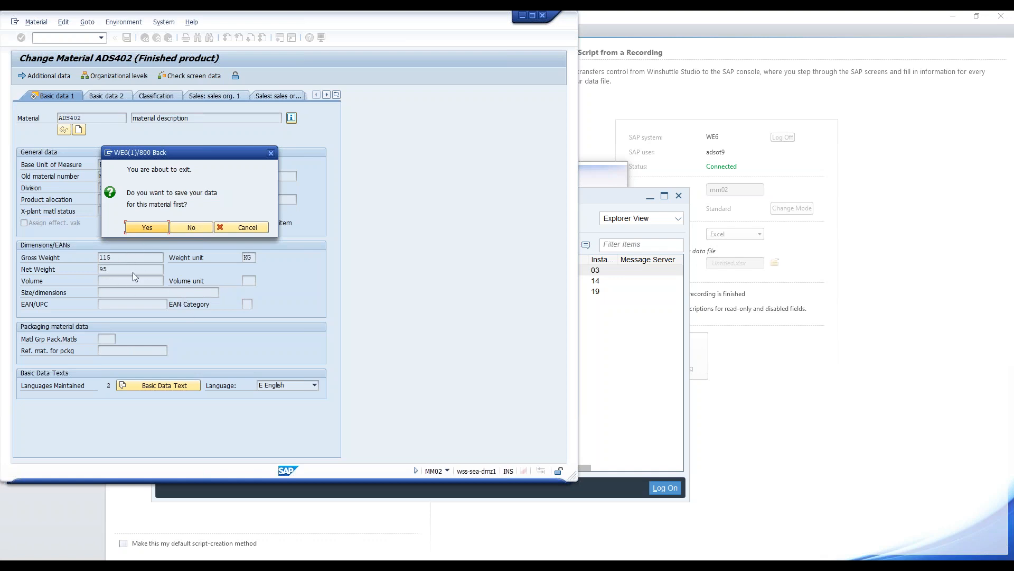
pyautogui.click(143, 227)
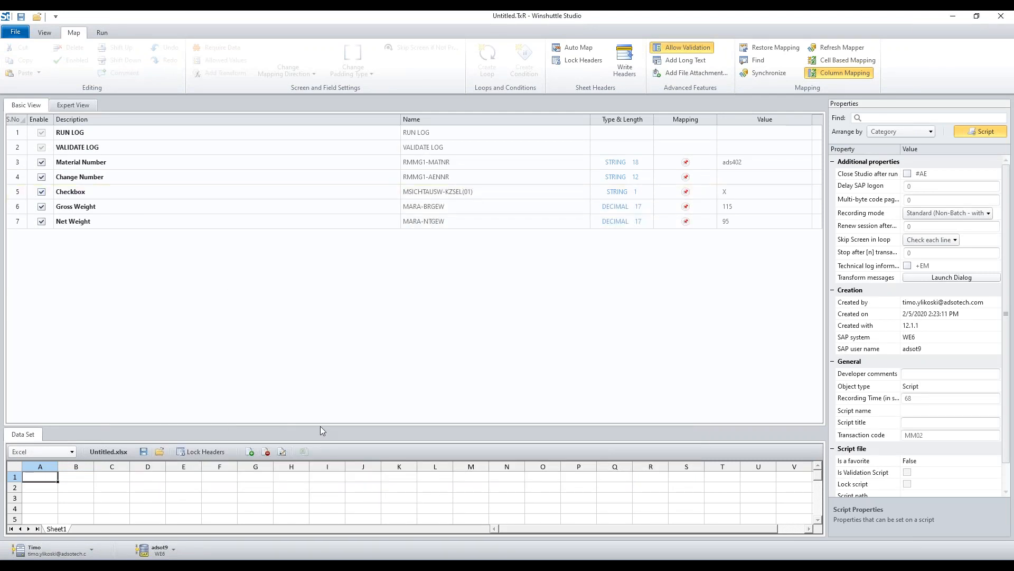
# Map the Material Number field to column A of the data sheet and remove the Change Number field from the script.
pyautogui.moveTo(319, 429); pyautogui.dragTo(317, 352)
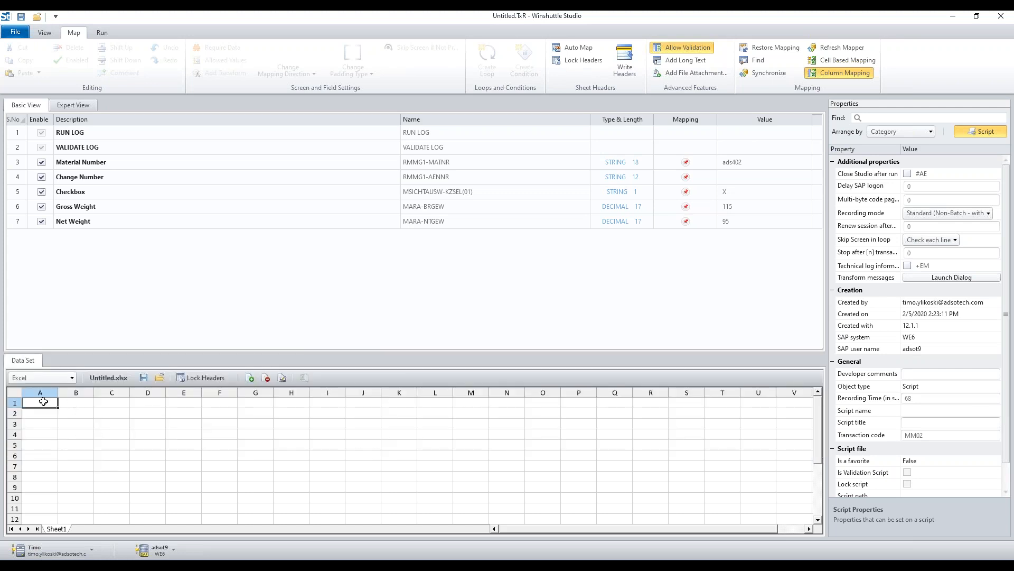
pyautogui.moveTo(57, 392); pyautogui.dragTo(73, 392)
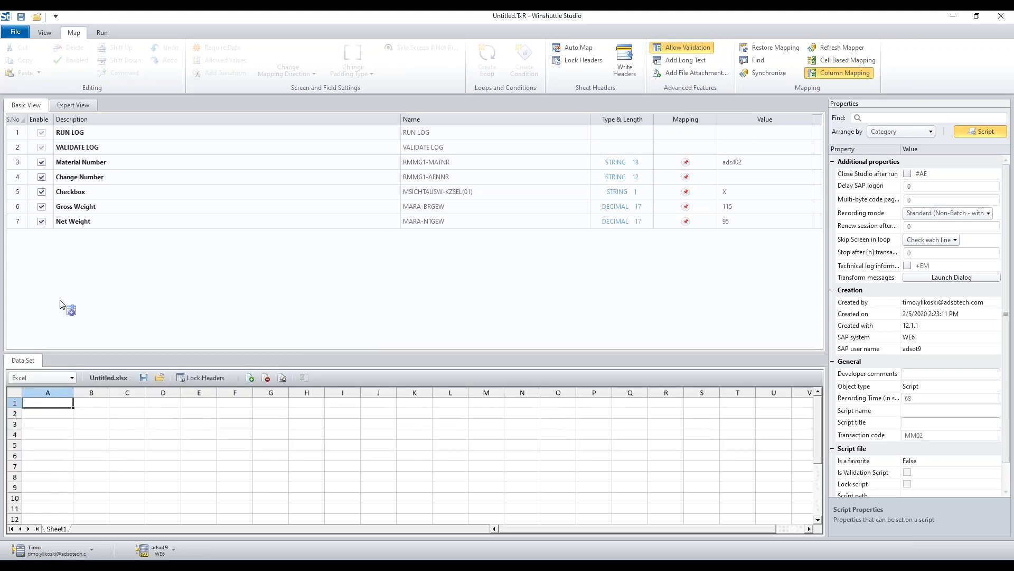
pyautogui.moveTo(103, 167); pyautogui.dragTo(298, 408)
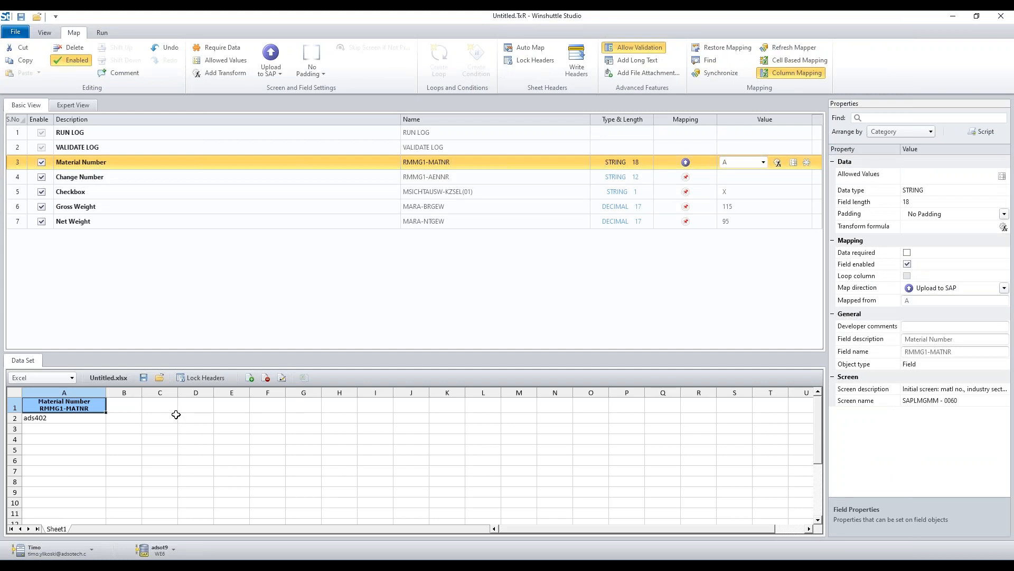
pyautogui.moveTo(104, 211); pyautogui.dragTo(134, 406)
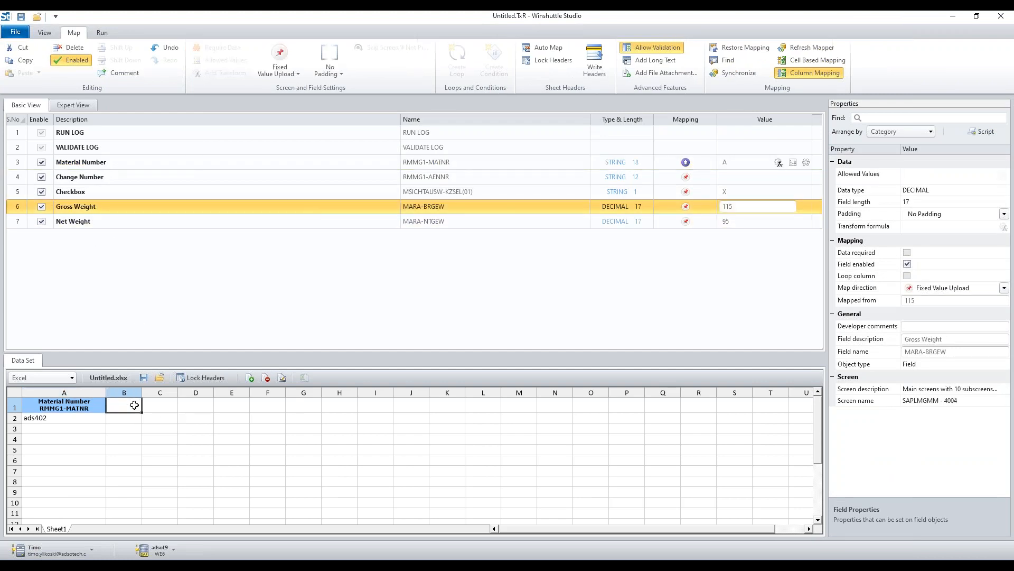
pyautogui.click(41, 178)
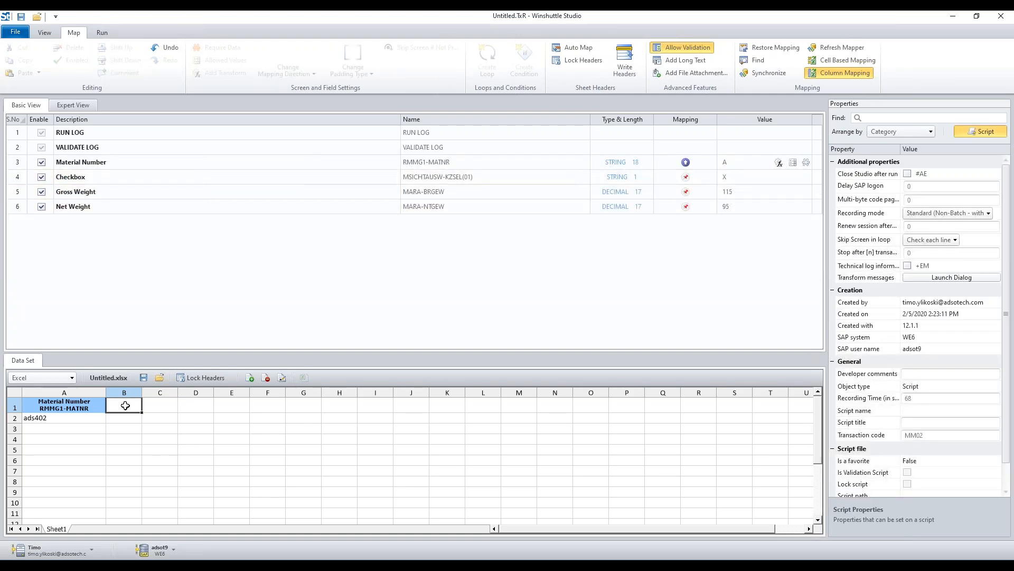
# Map Net Weight to column B, Gross Weight to column C and RUN LOG to column D of the data sheet.
pyautogui.click(185, 405)
pyautogui.doubleClick(76, 192)
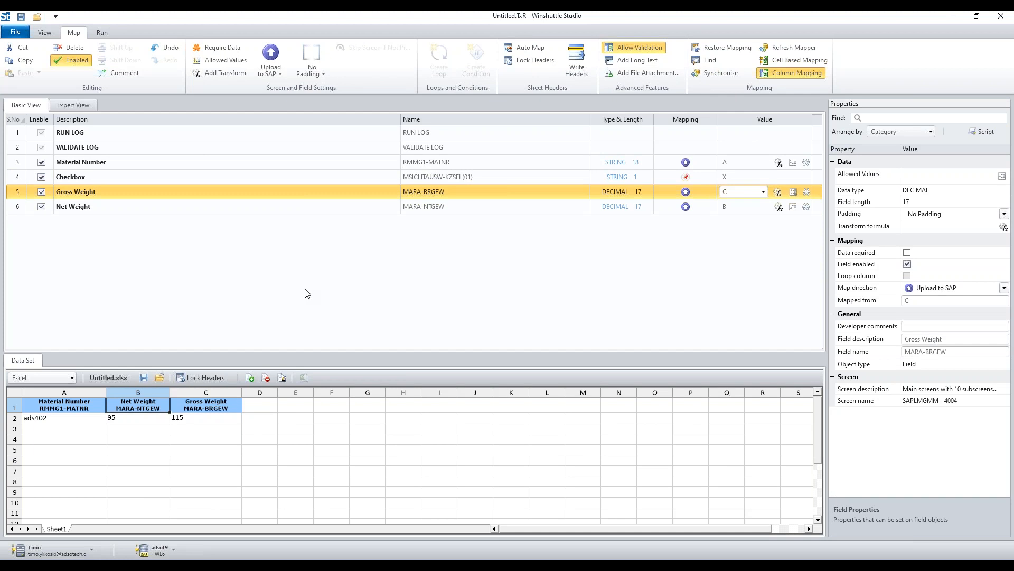
pyautogui.moveTo(226, 319); pyautogui.dragTo(378, 392)
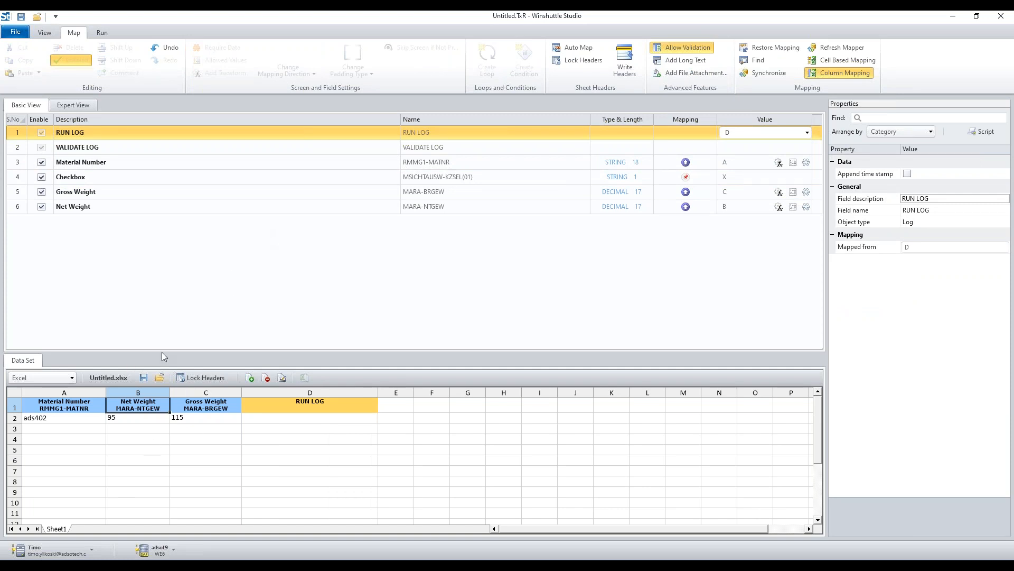
pyautogui.click(70, 419)
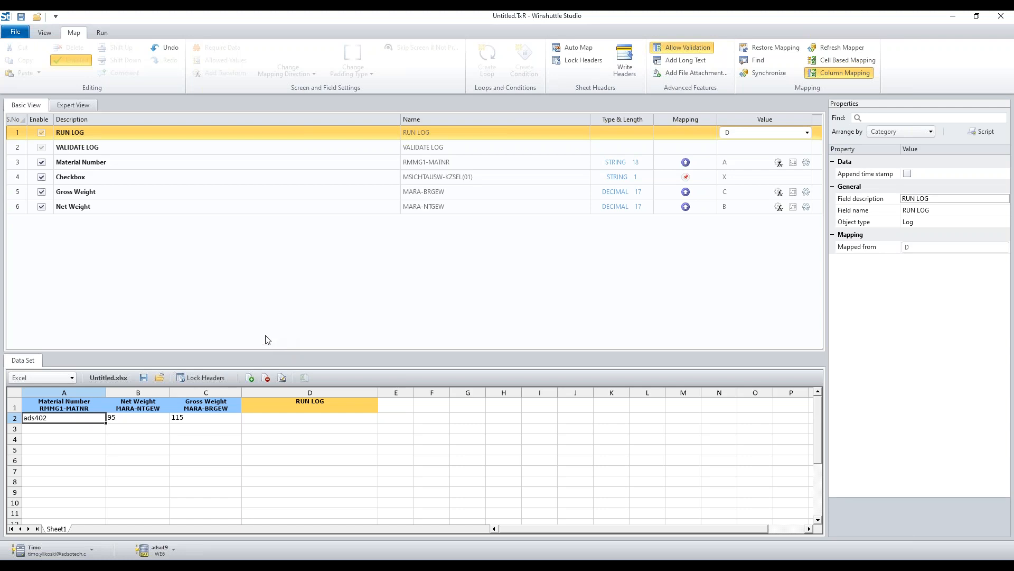
# Add the Basic data text long text, language E and object MATERIAL, to the script.
pyautogui.click(697, 62)
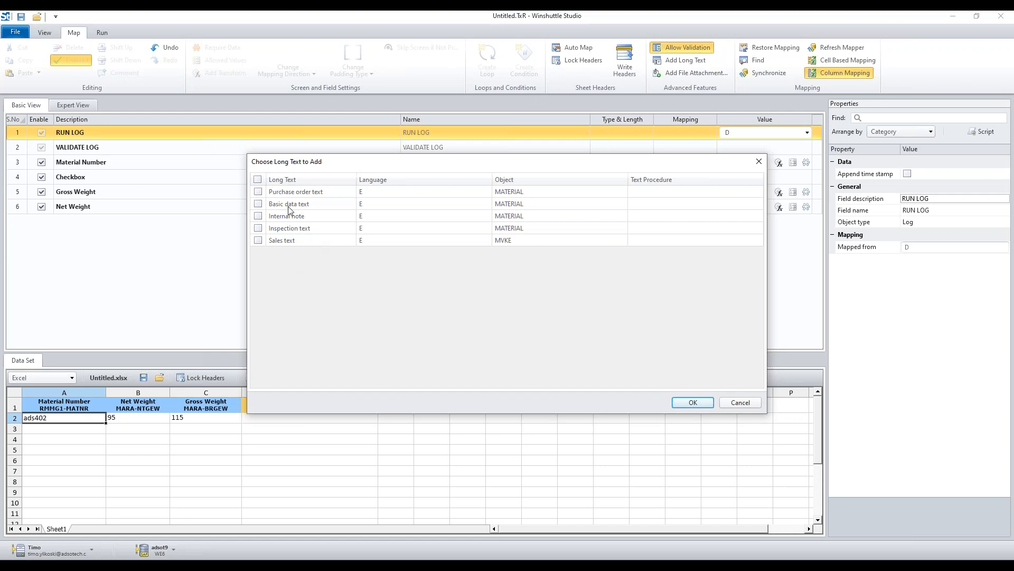
pyautogui.click(258, 204)
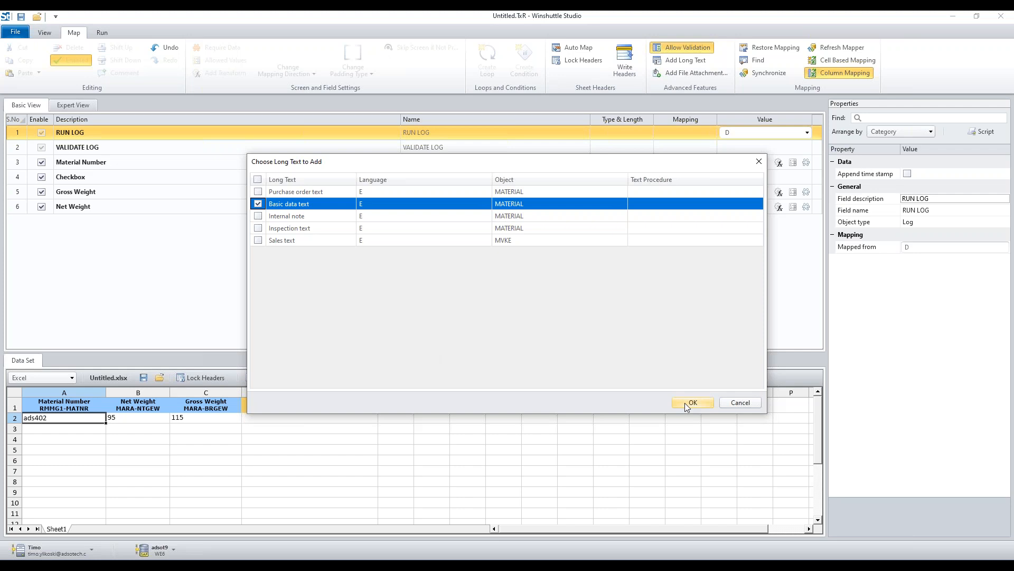
pyautogui.moveTo(455, 162); pyautogui.dragTo(487, 211)
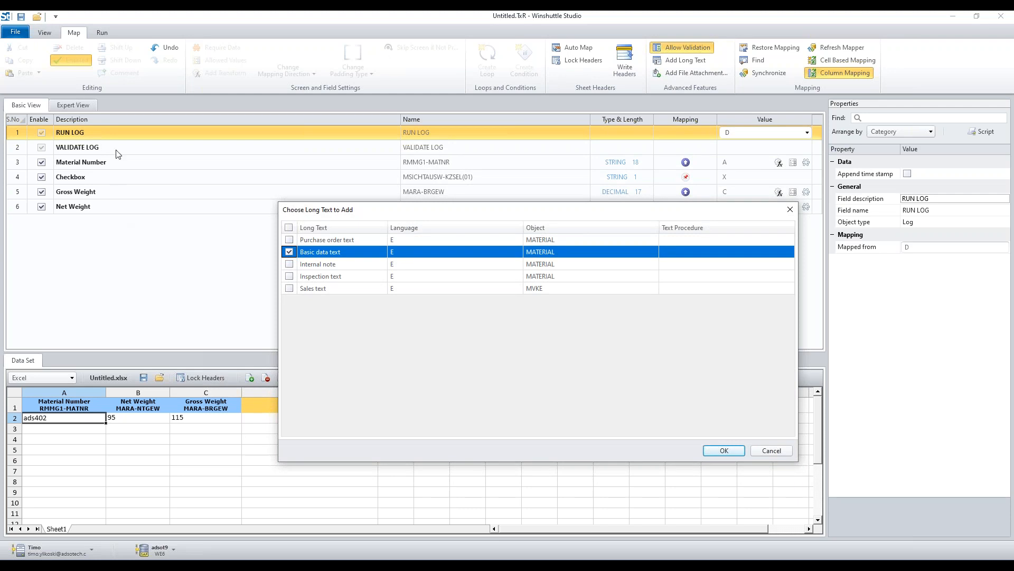
pyautogui.click(722, 451)
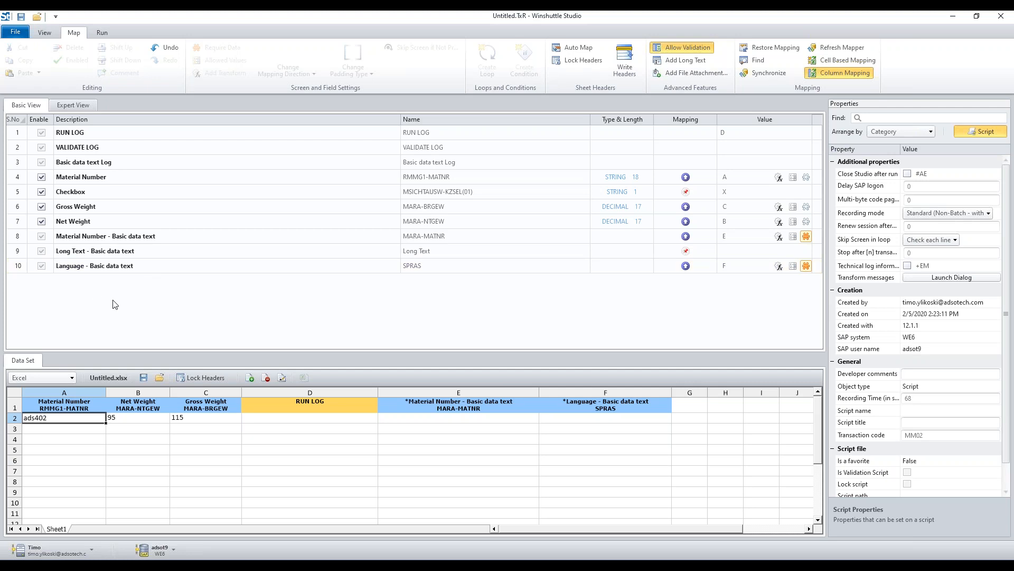
# Remap the Material Number - Basic data text field to column A so it shares the column with Material Number.
pyautogui.click(130, 254)
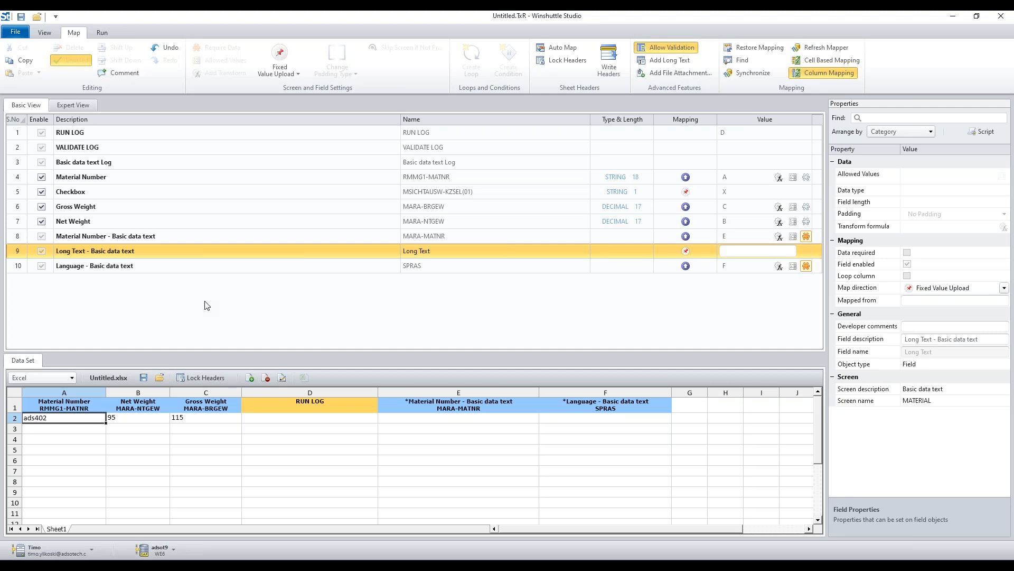
pyautogui.click(143, 268)
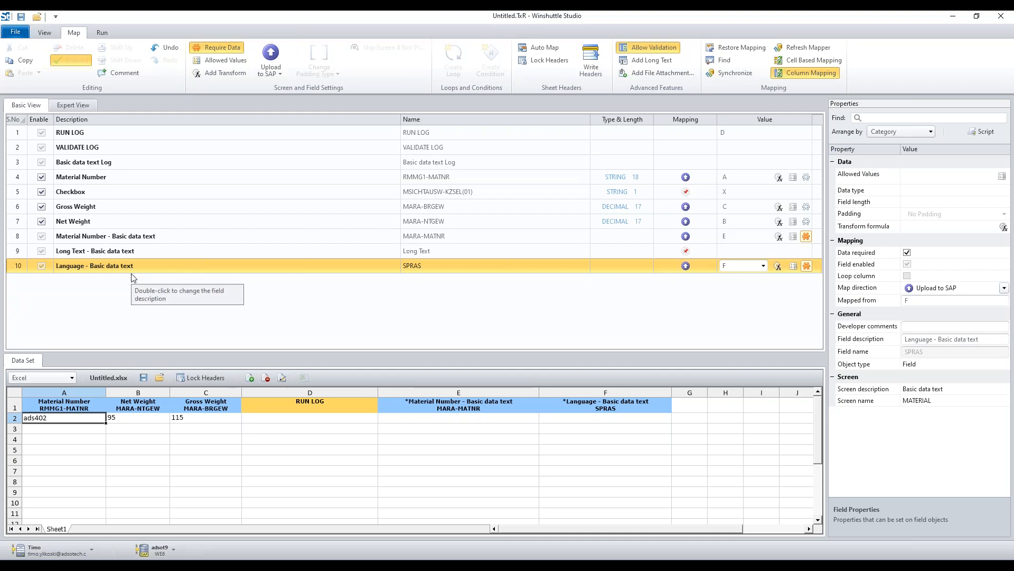
pyautogui.click(116, 239)
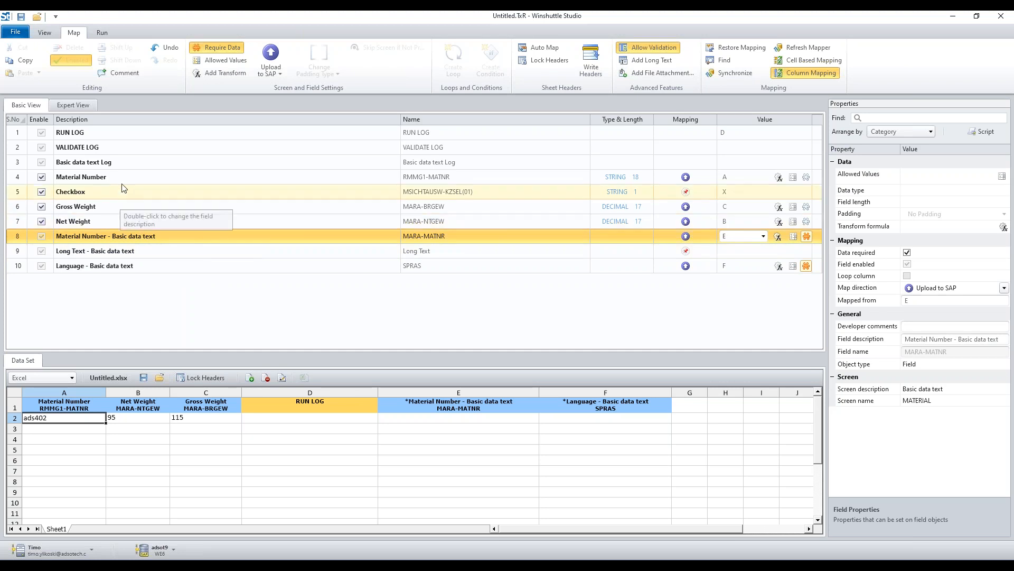
pyautogui.click(127, 165)
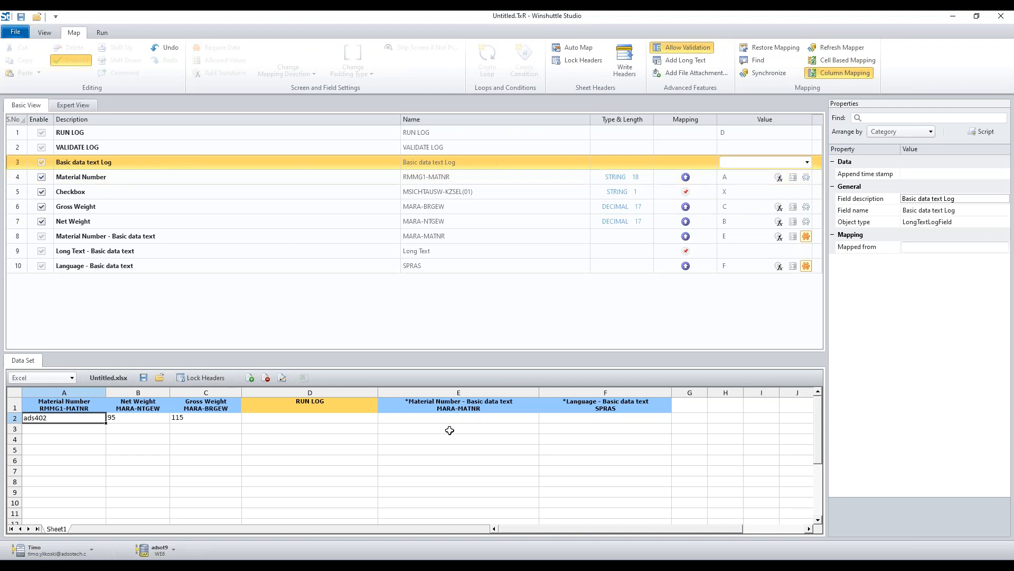
pyautogui.click(439, 407)
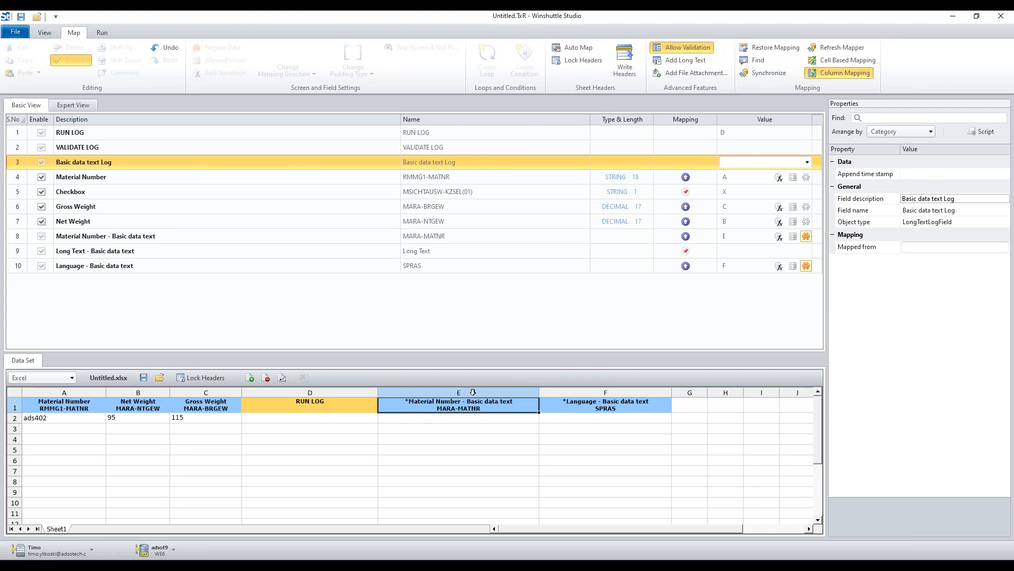
pyautogui.click(66, 407)
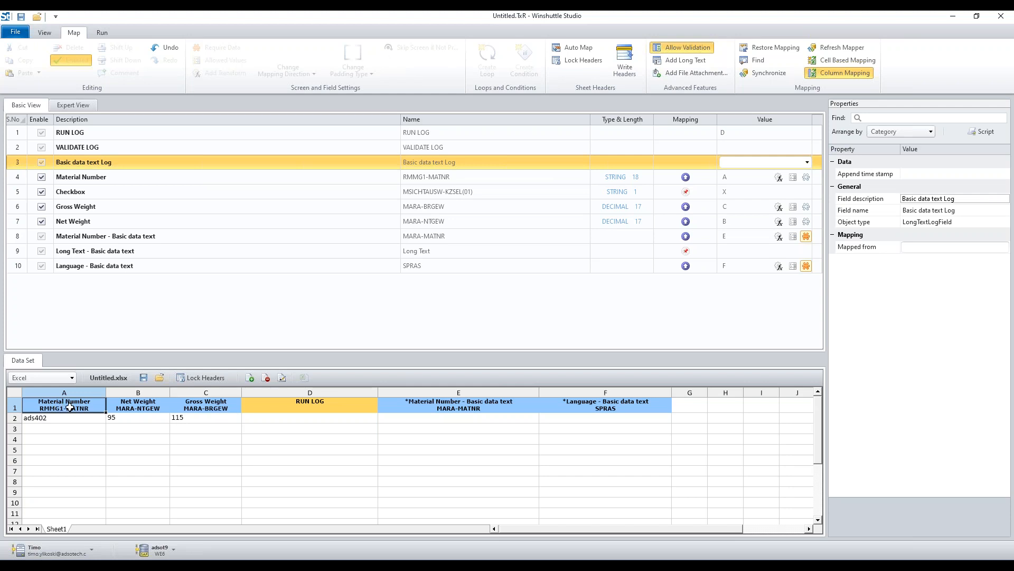
pyautogui.click(154, 239)
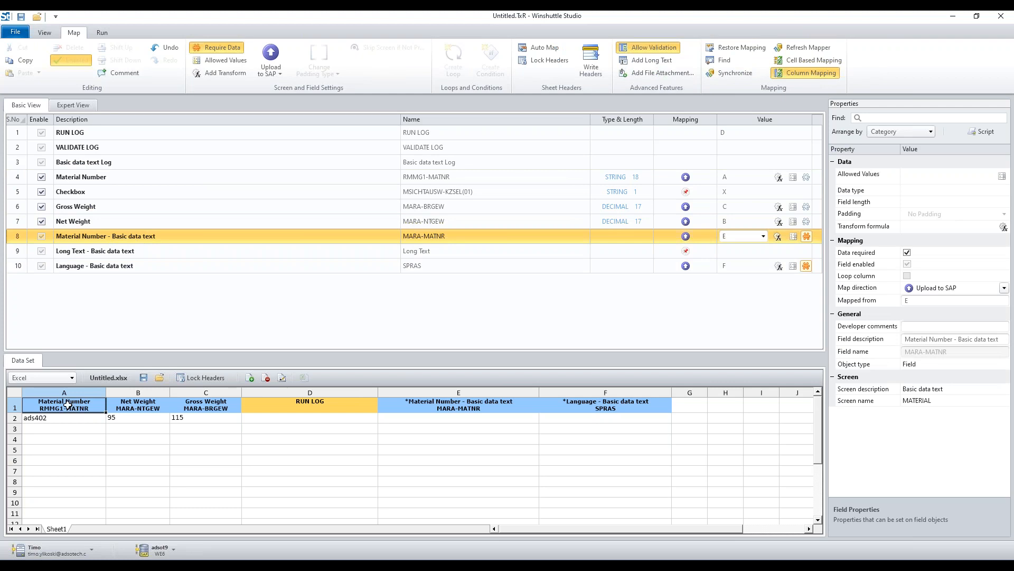
pyautogui.moveTo(67, 404); pyautogui.dragTo(166, 241)
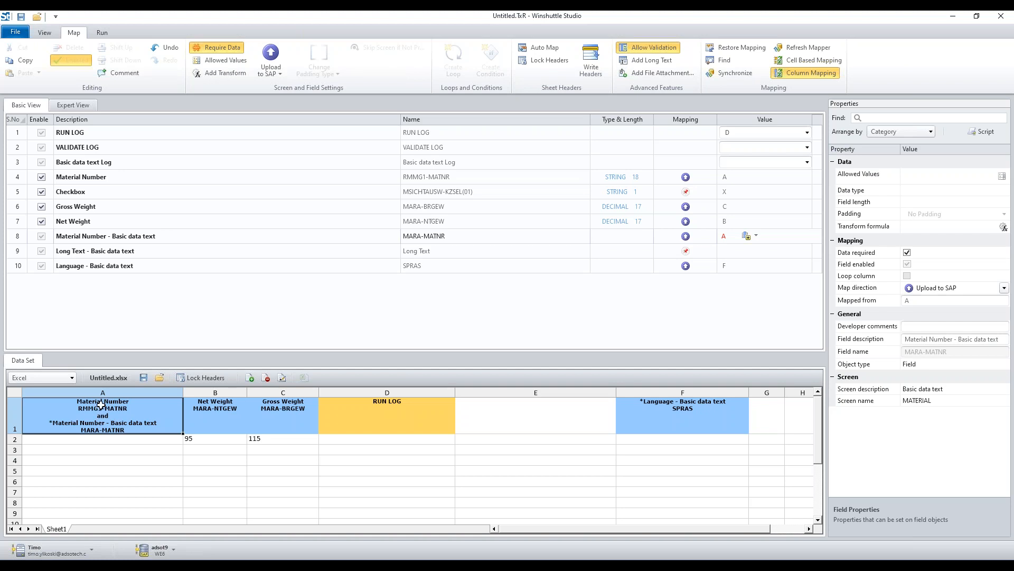
# Remap the Language - Basic data text field to the empty column E of the data sheet.
pyautogui.click(118, 180)
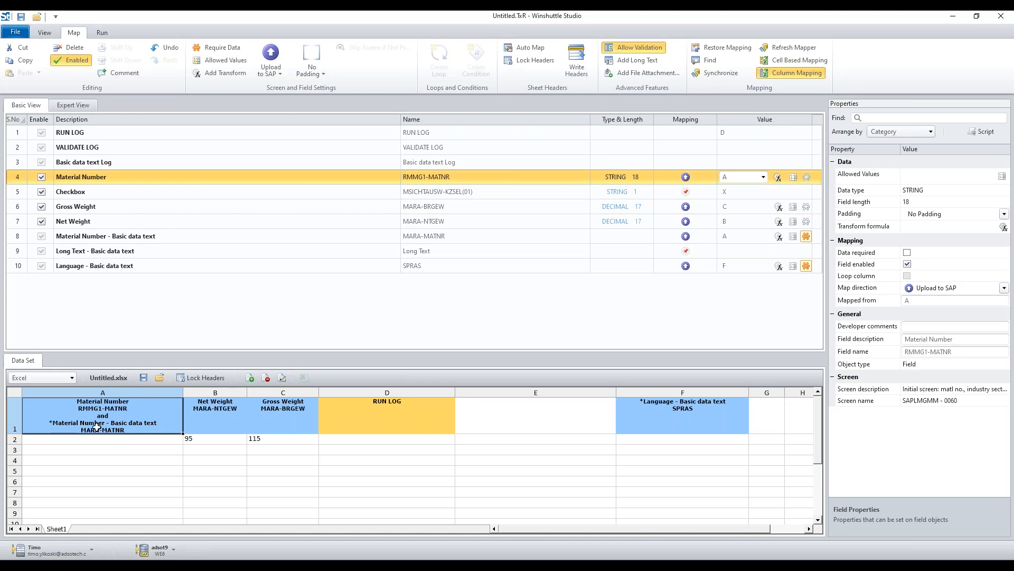
pyautogui.click(175, 239)
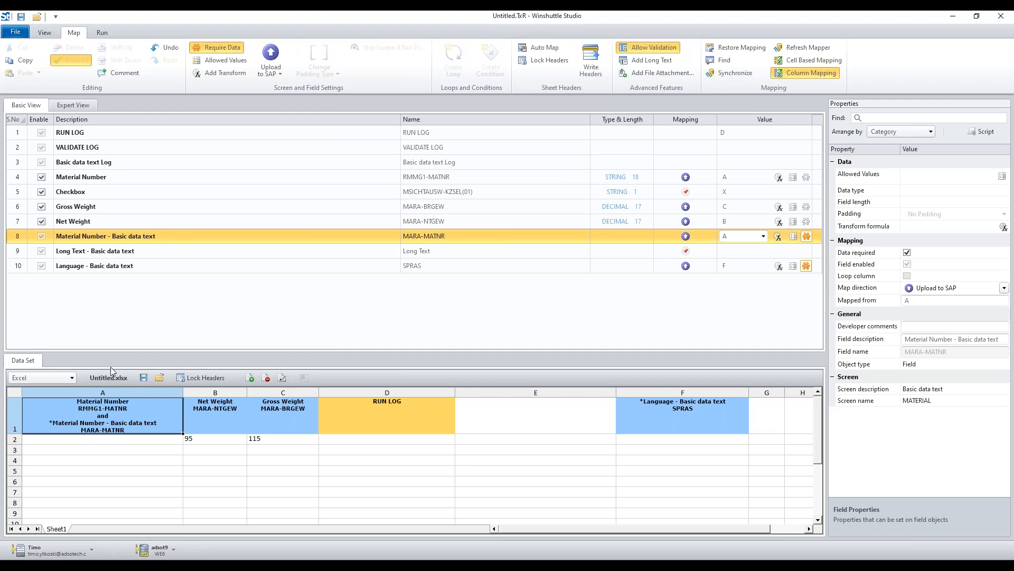
pyautogui.click(165, 180)
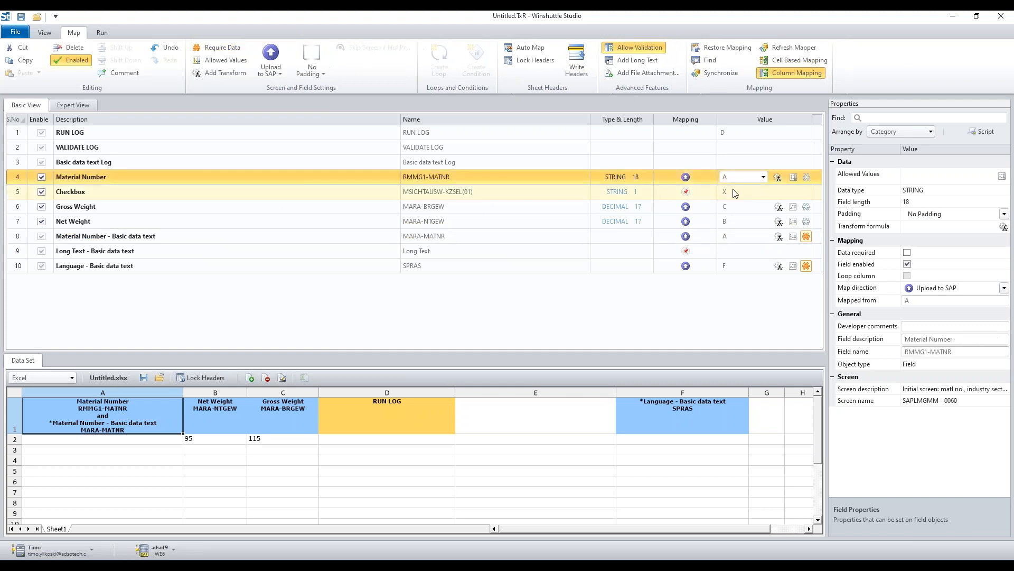
pyautogui.click(299, 239)
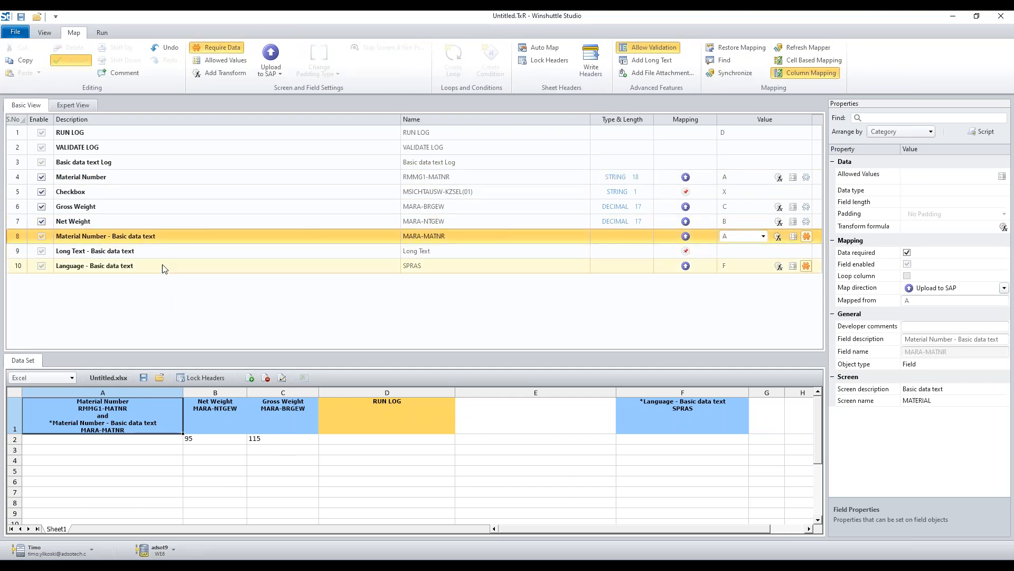
pyautogui.click(182, 253)
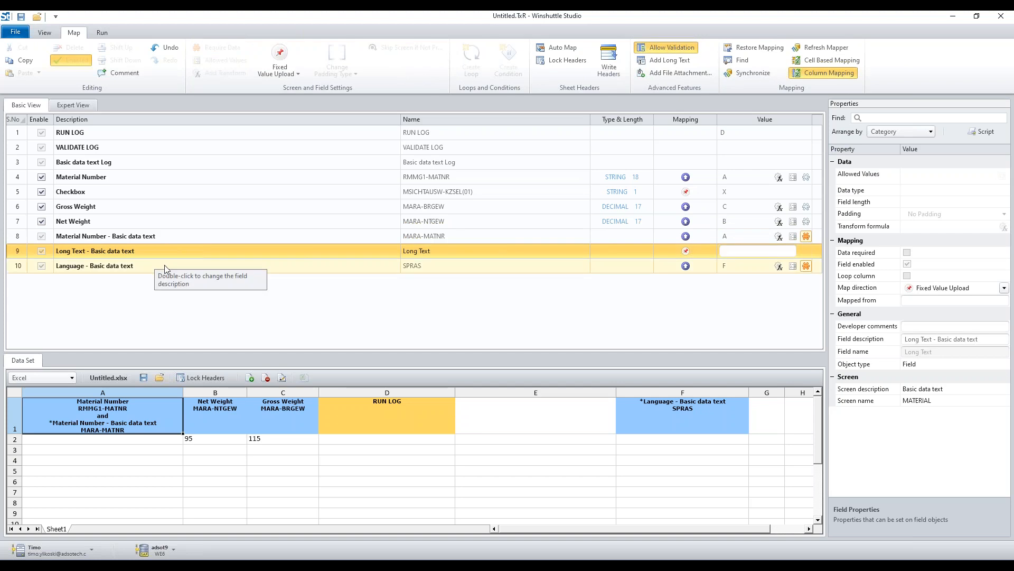
pyautogui.click(164, 265)
pyautogui.moveTo(505, 416); pyautogui.dragTo(132, 271)
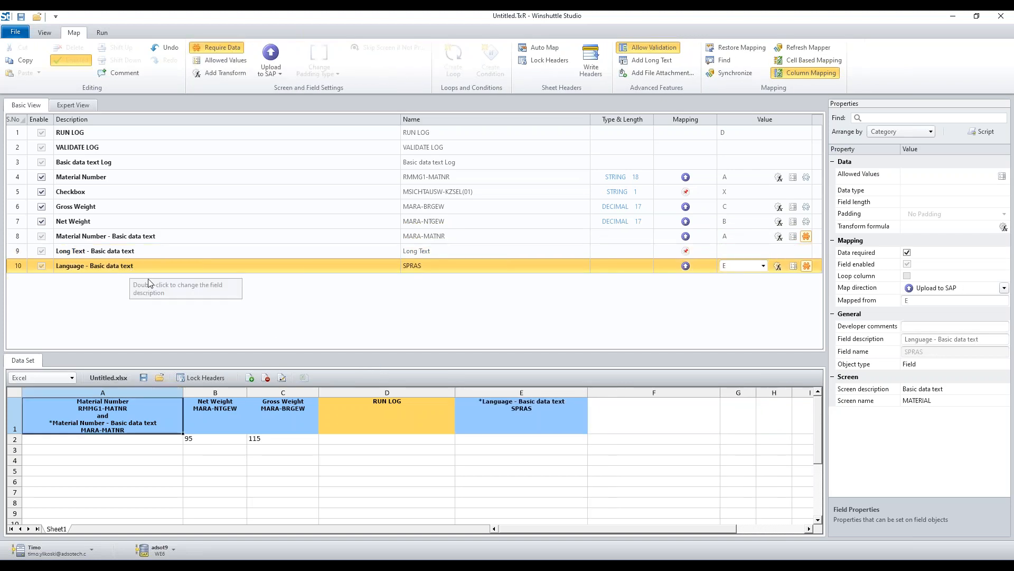
# Map the Long Text - Basic data text field to column F and the Basic data text Log to column G.
pyautogui.click(656, 423)
pyautogui.moveTo(639, 413); pyautogui.dragTo(146, 253)
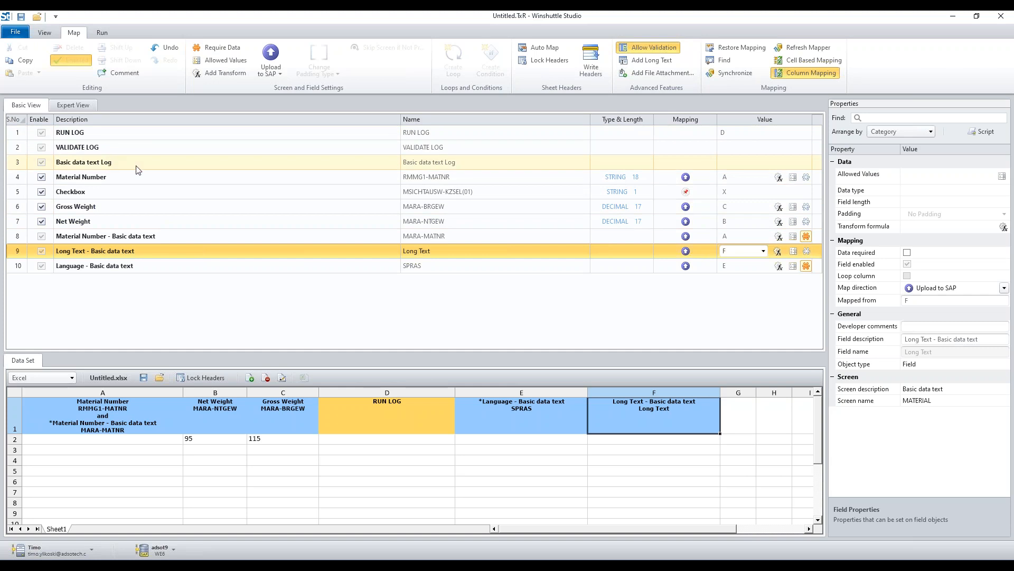
pyautogui.click(114, 162)
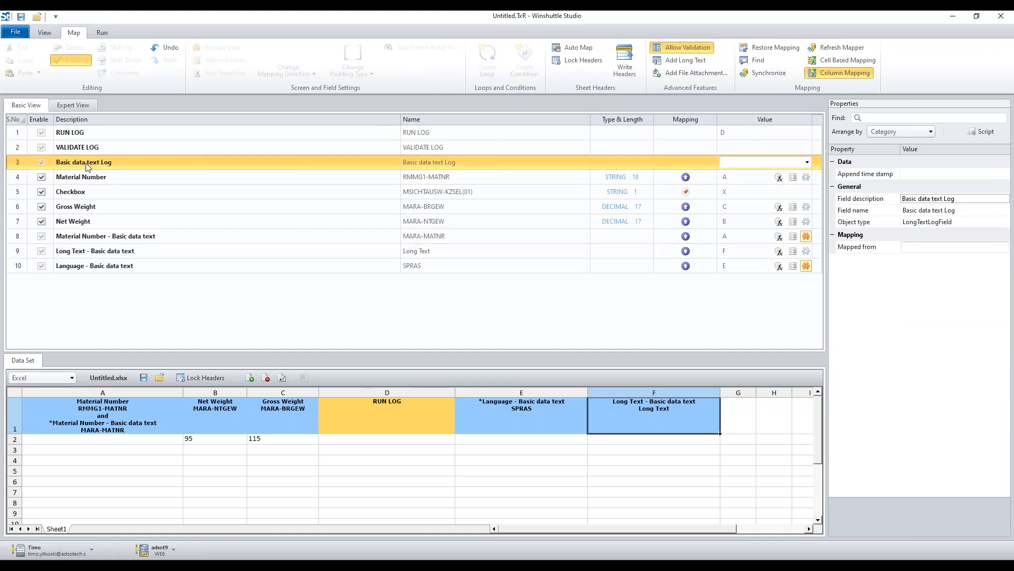
pyautogui.moveTo(559, 347); pyautogui.dragTo(740, 420)
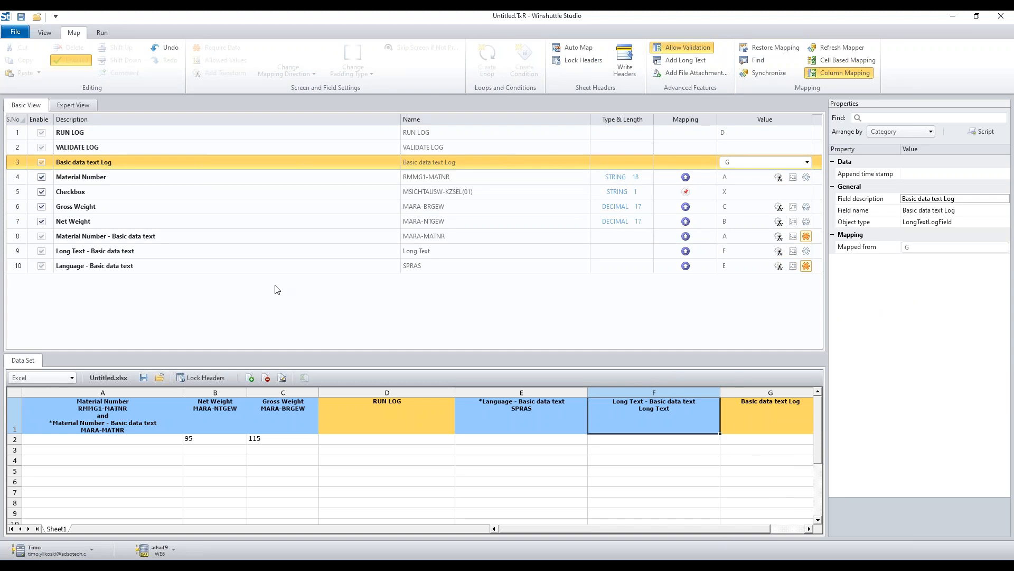
# Enter material number ADS402 and net weight 90 in row 2 of the run sheet, narrowing column A and slightly widening RUN LOG.
pyautogui.click(100, 33)
pyautogui.click(112, 163)
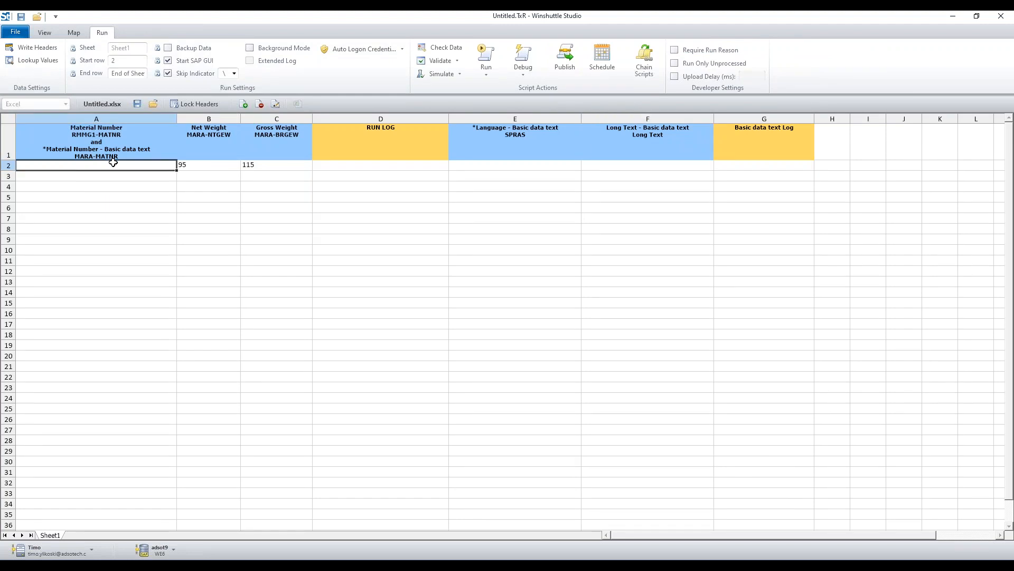
pyautogui.write('ADS402')
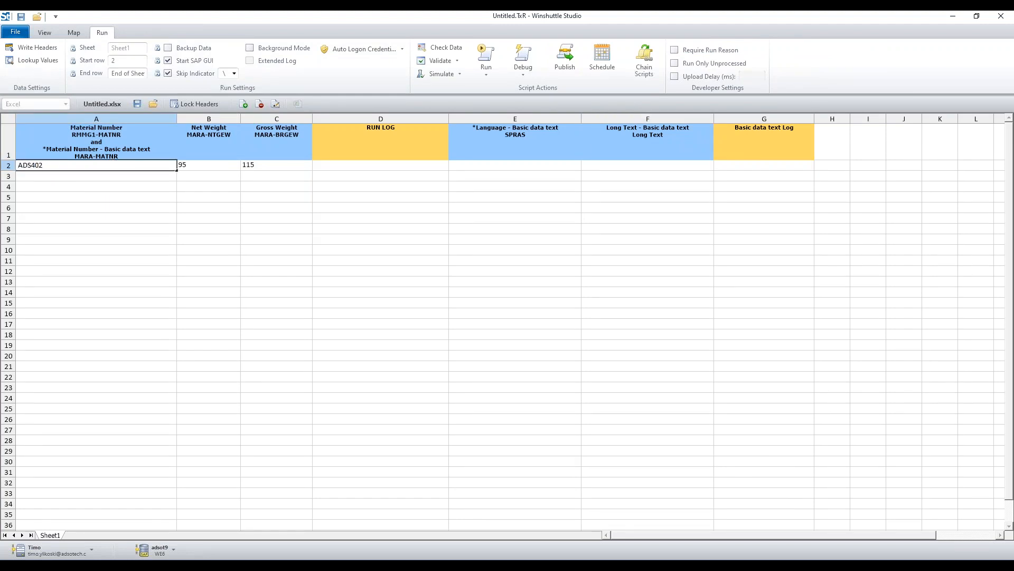
pyautogui.click(157, 186)
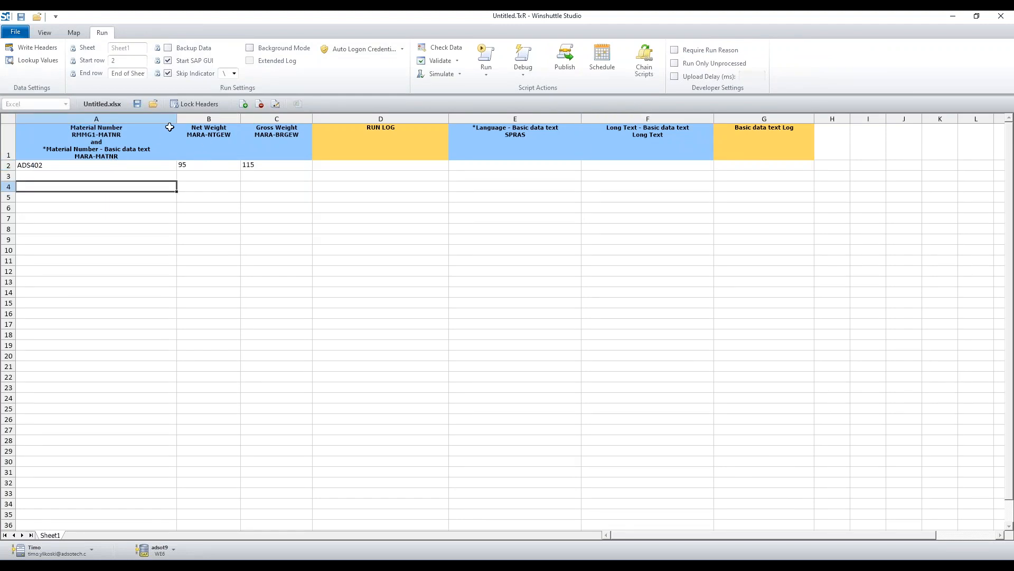
pyautogui.moveTo(176, 119); pyautogui.dragTo(106, 119)
pyautogui.click(153, 165)
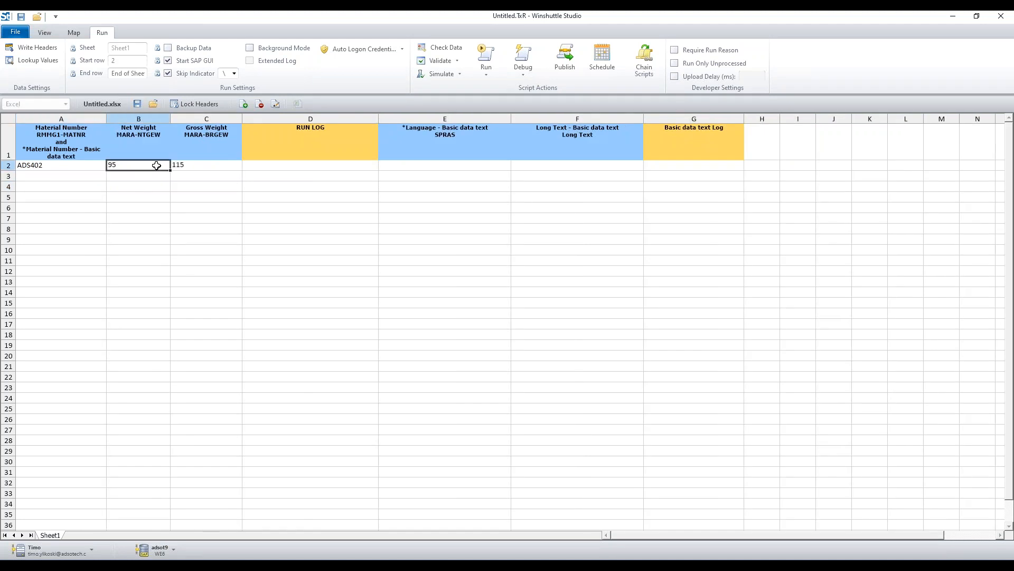
pyautogui.write('90')
pyautogui.click(199, 165)
pyautogui.moveTo(378, 118); pyautogui.dragTo(394, 119)
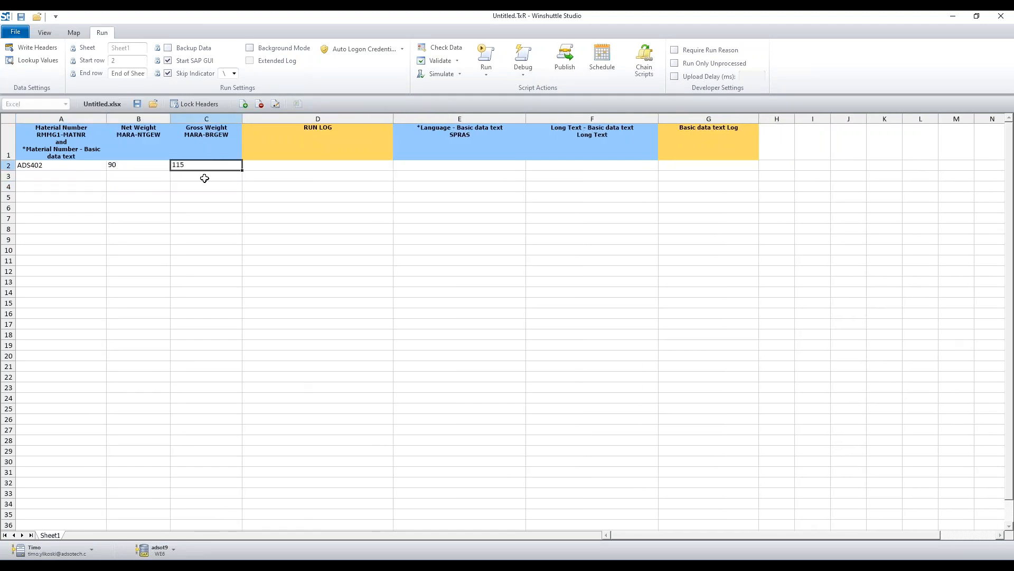
# Enter EN as the basic data text language in row 2 and narrow the language column.
pyautogui.click(61, 165)
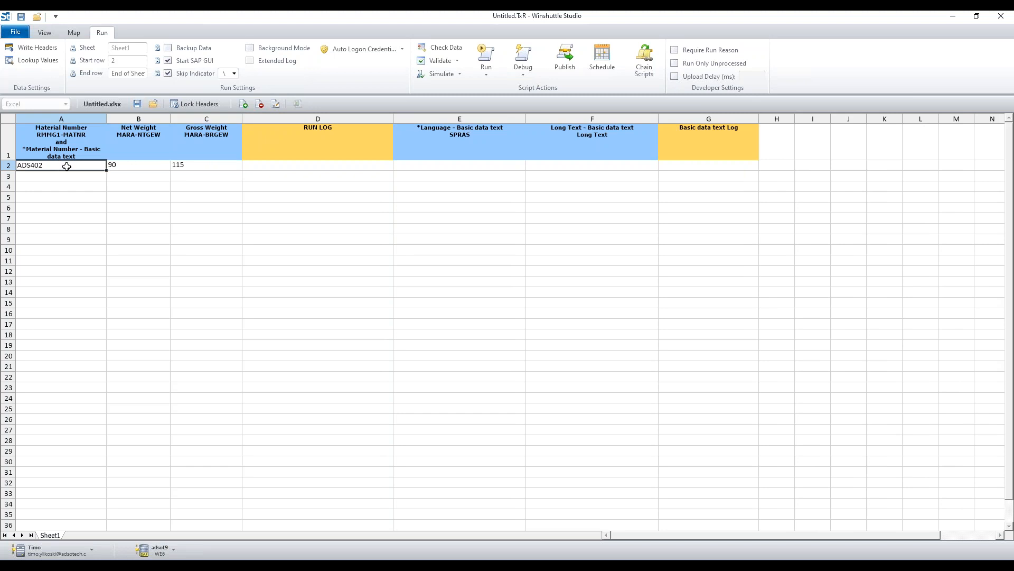
pyautogui.click(119, 169)
pyautogui.click(194, 166)
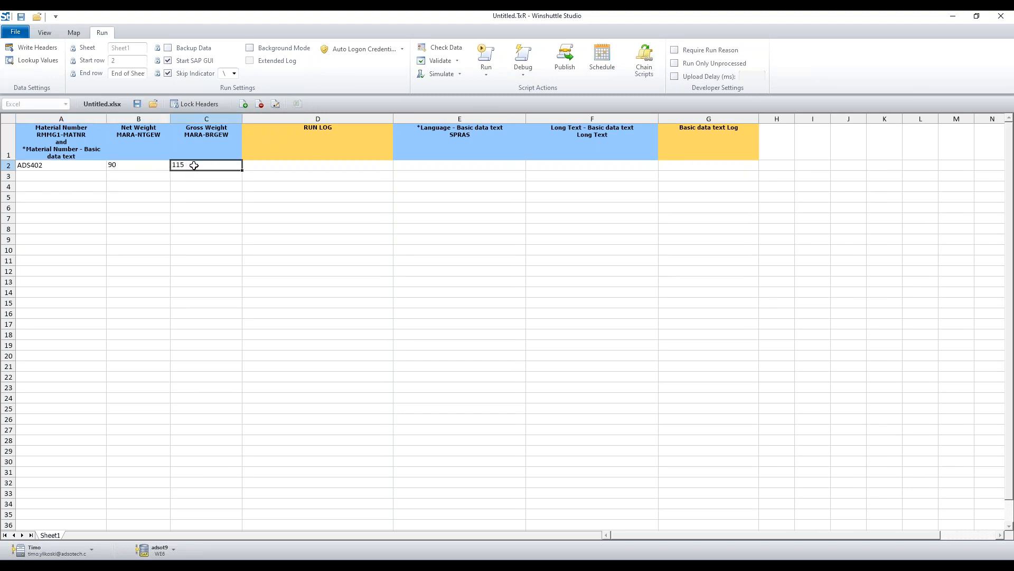
pyautogui.click(330, 166)
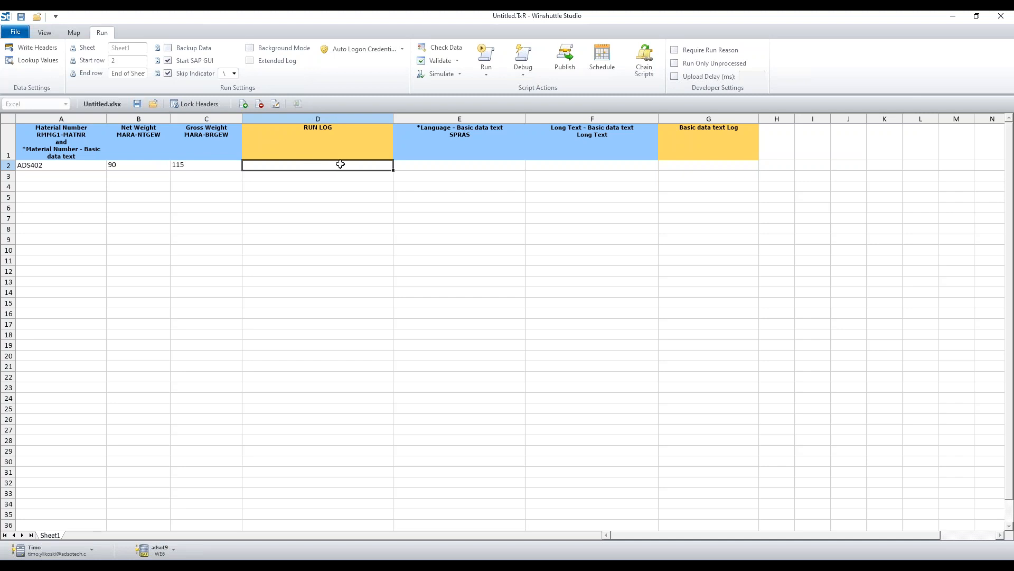
pyautogui.click(479, 164)
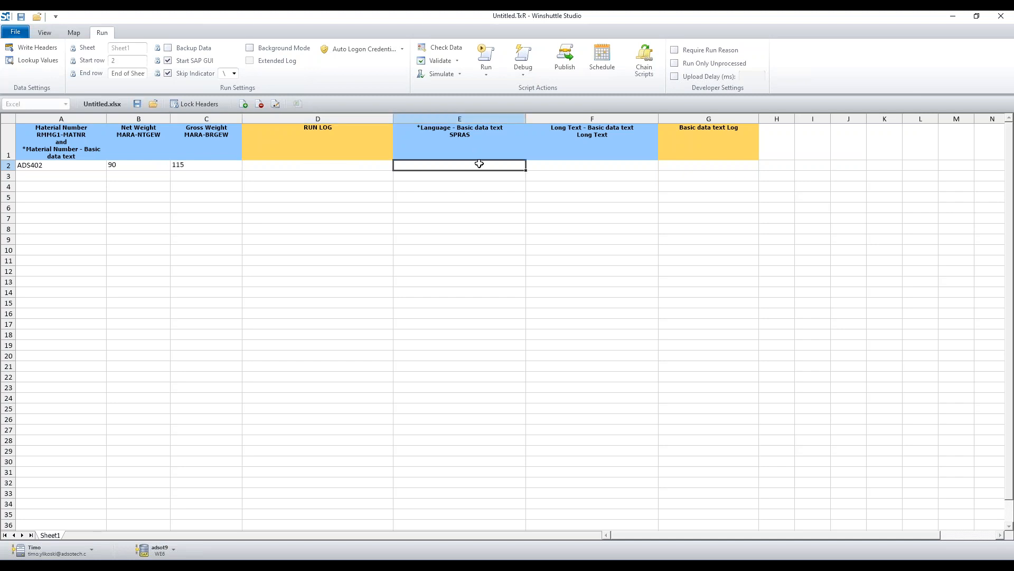
pyautogui.write('EN')
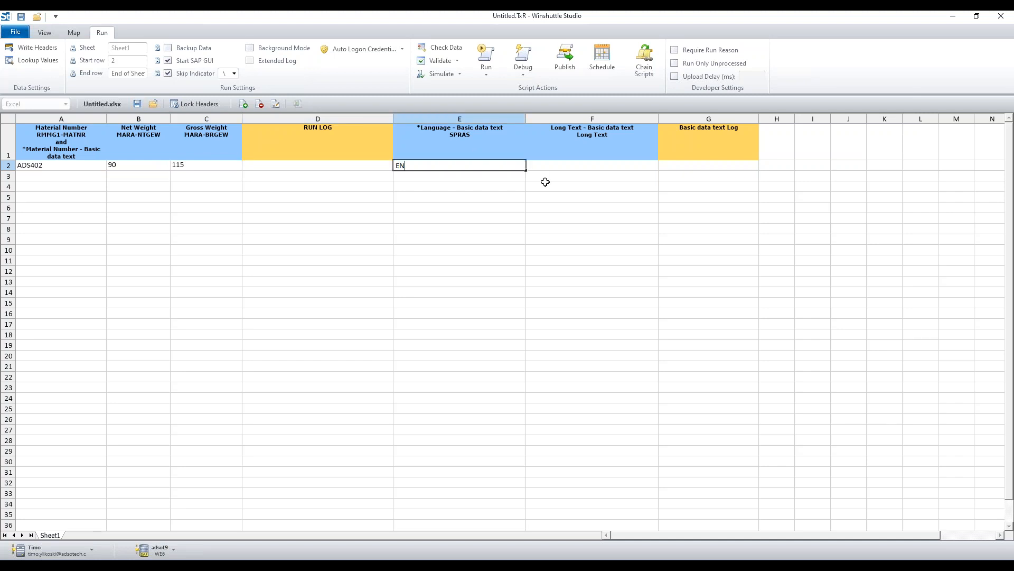
pyautogui.click(563, 165)
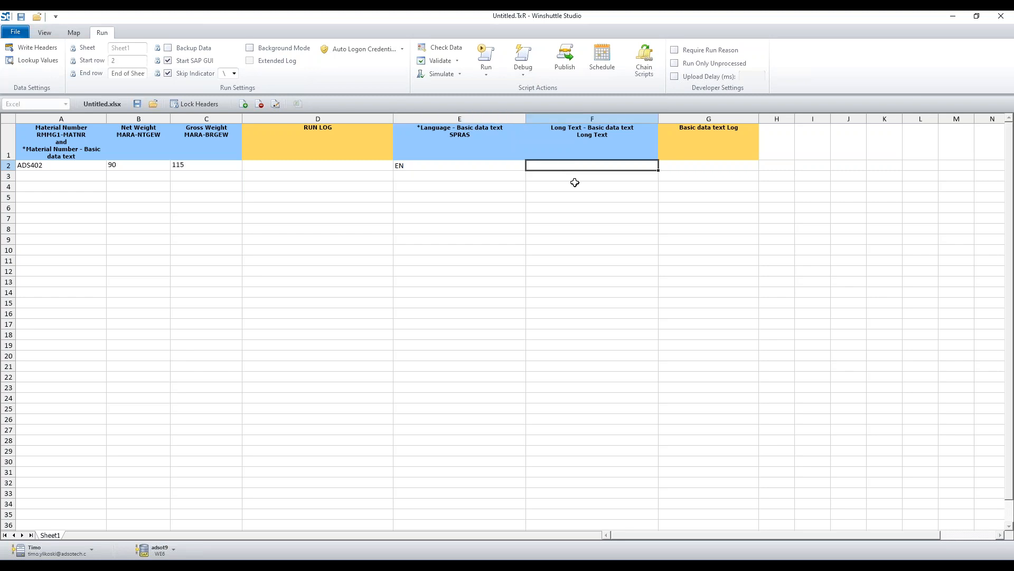
pyautogui.moveTo(526, 117); pyautogui.dragTo(479, 117)
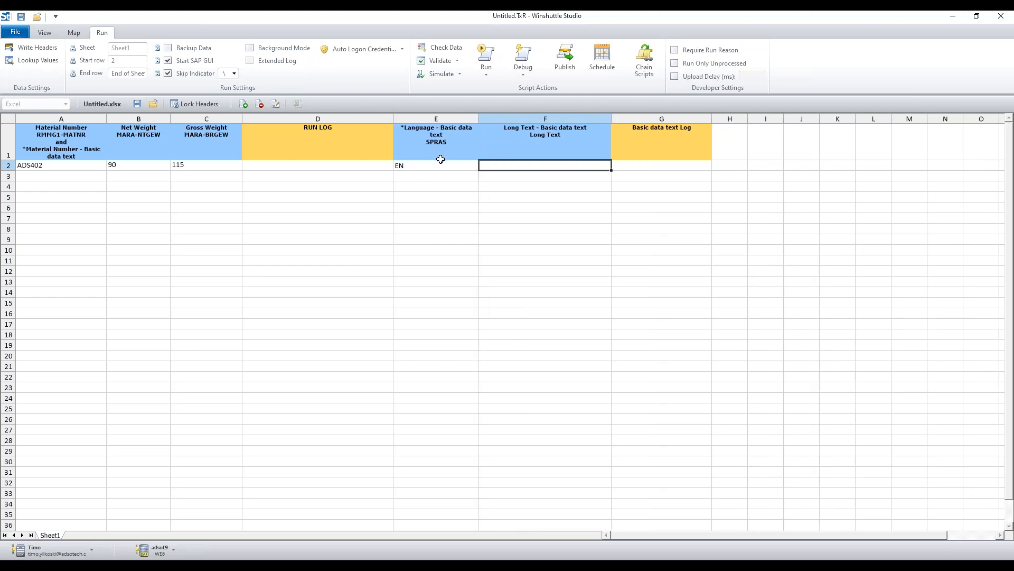
pyautogui.click(429, 170)
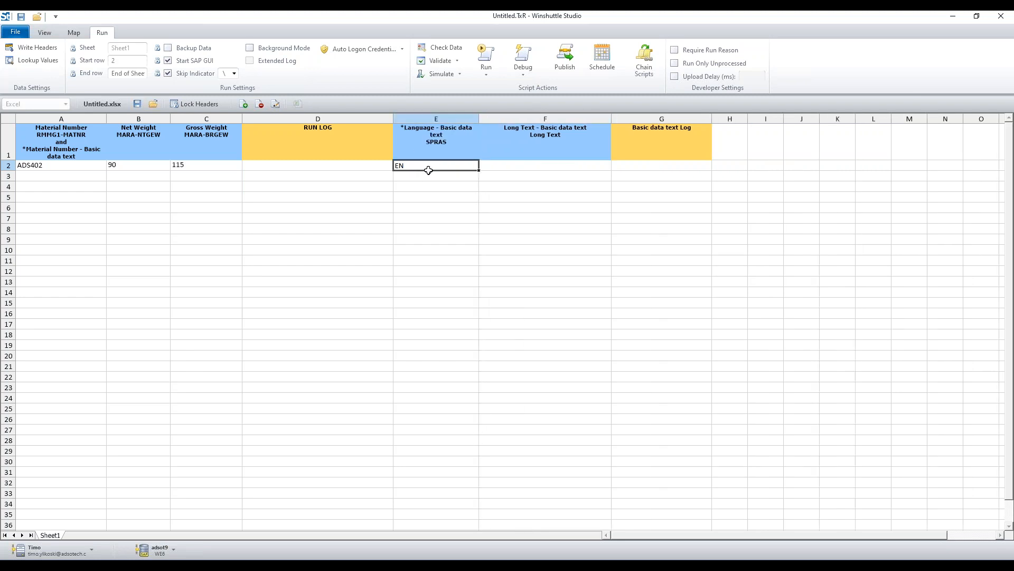
# Enter "Long text field - basic data text.", a blank line and "5.2.2020" as row 2's long text, and widen the Basic data text Log column.
pyautogui.doubleClick(518, 165)
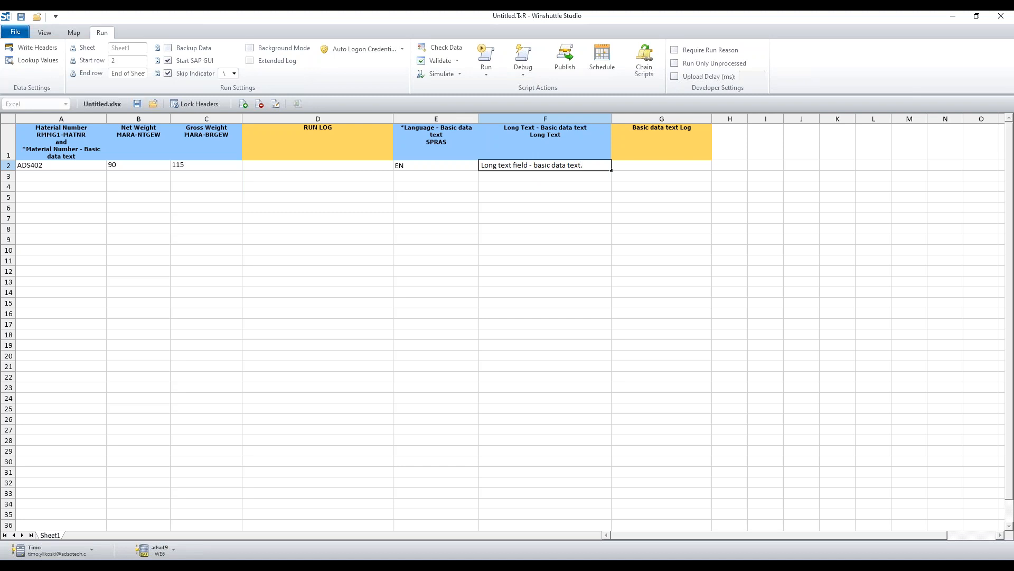
pyautogui.hotkey('alt', 'Return')
pyautogui.hotkey('alt', 'Return')
pyautogui.press('Return')
pyautogui.click(529, 173)
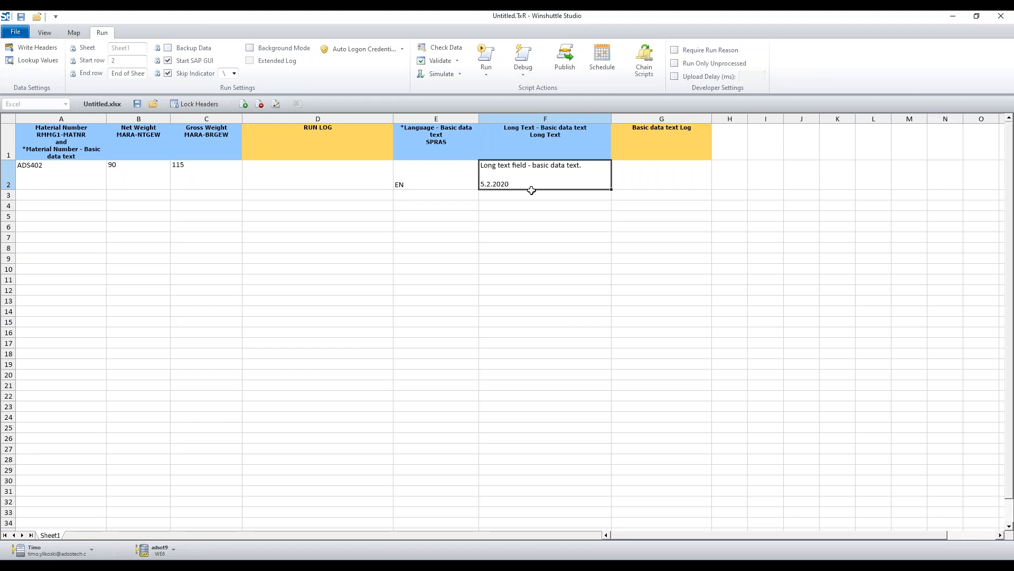
pyautogui.moveTo(747, 119); pyautogui.dragTo(762, 119)
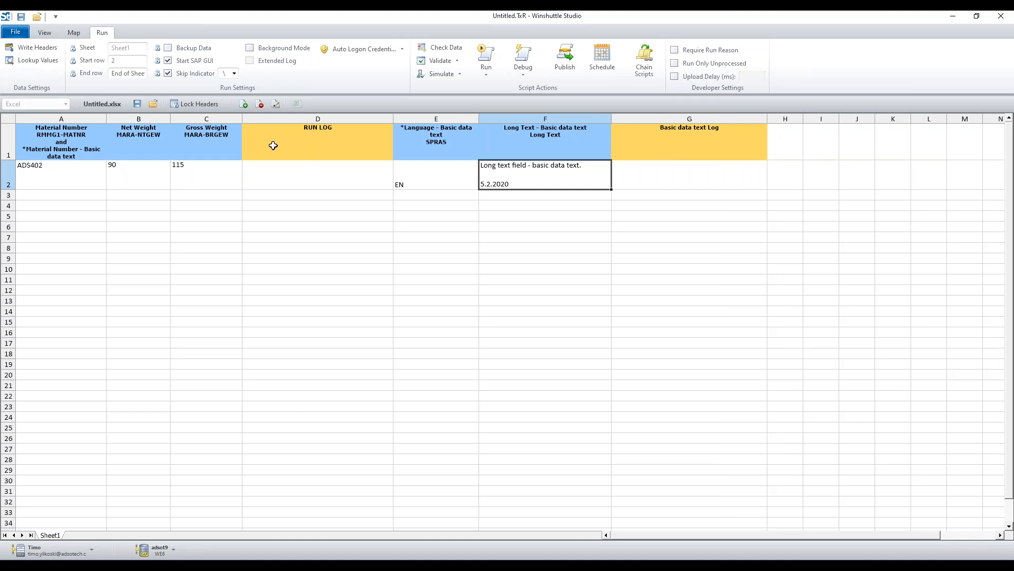
# Turn off starting the SAP GUI for the run and save both the script and data files.
pyautogui.click(168, 60)
pyautogui.click(22, 17)
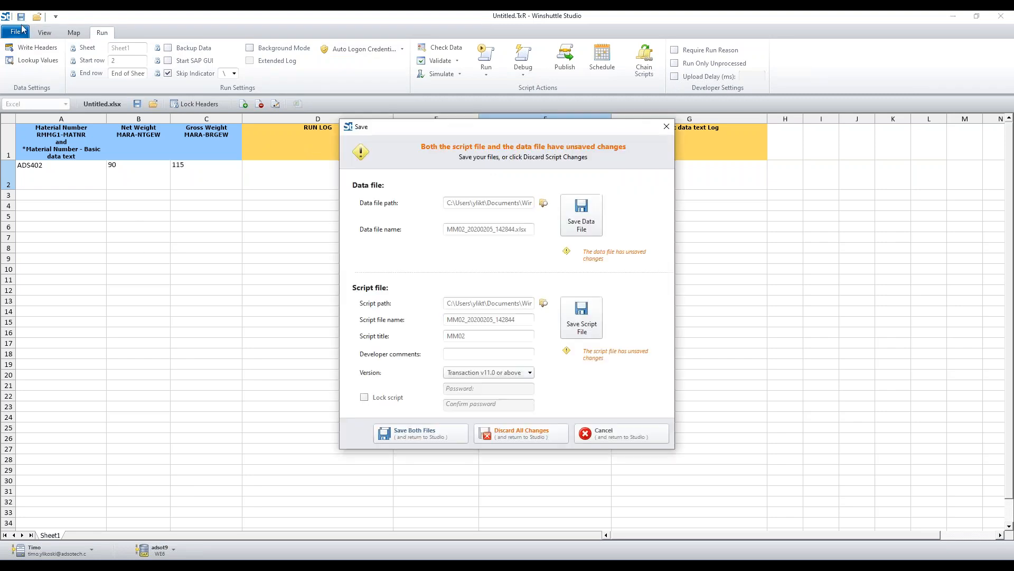
pyautogui.click(408, 432)
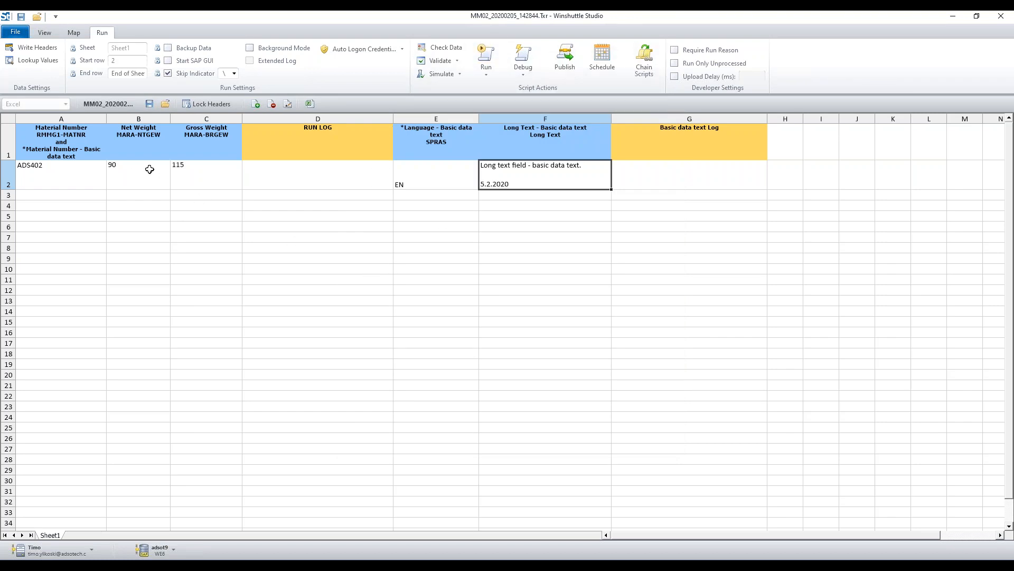
# Run the script on the row 2 material and check the run log and Basic data text Log entries.
pyautogui.click(83, 172)
pyautogui.click(482, 55)
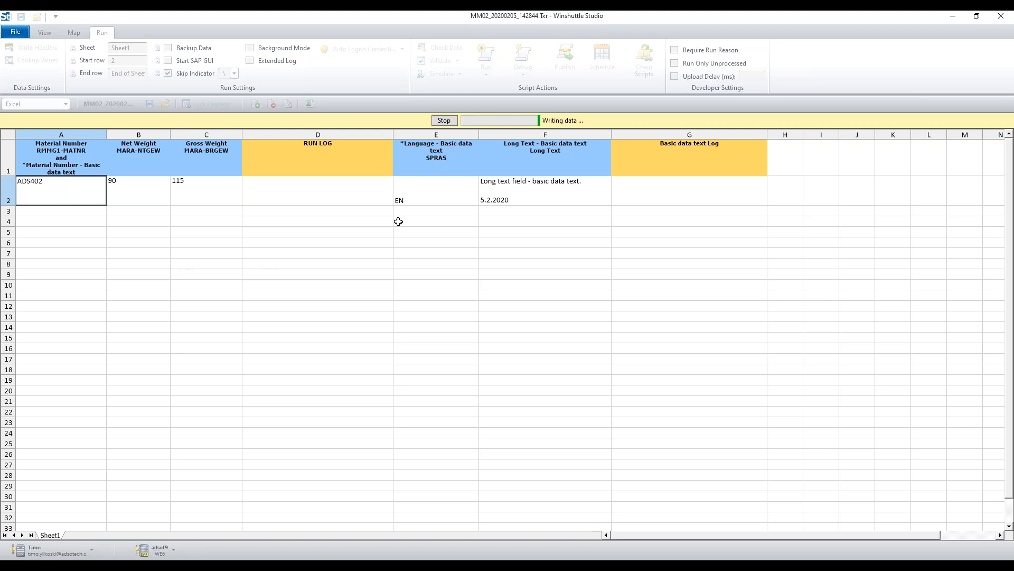
pyautogui.click(295, 190)
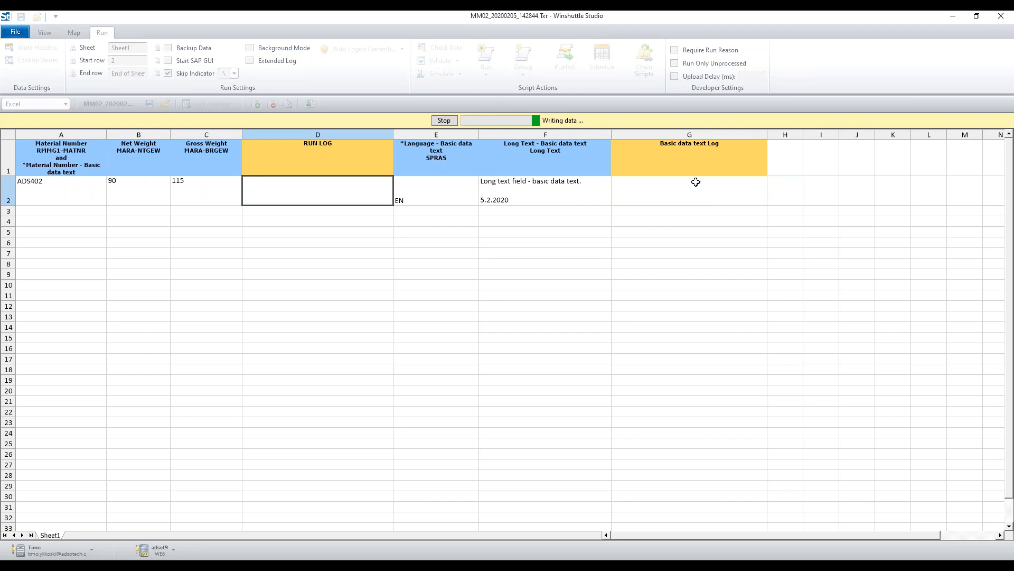
pyautogui.click(677, 189)
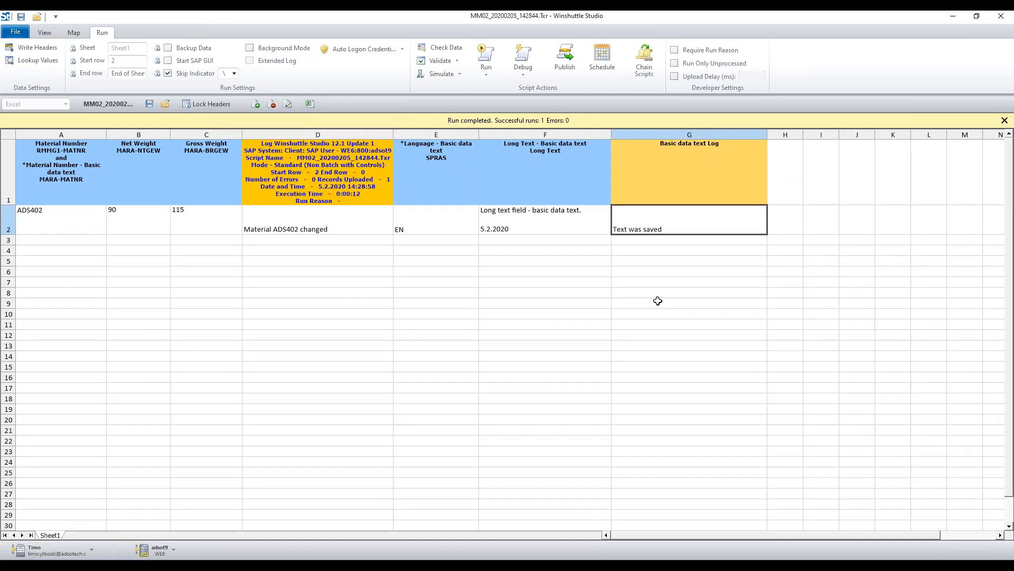
pyautogui.click(363, 220)
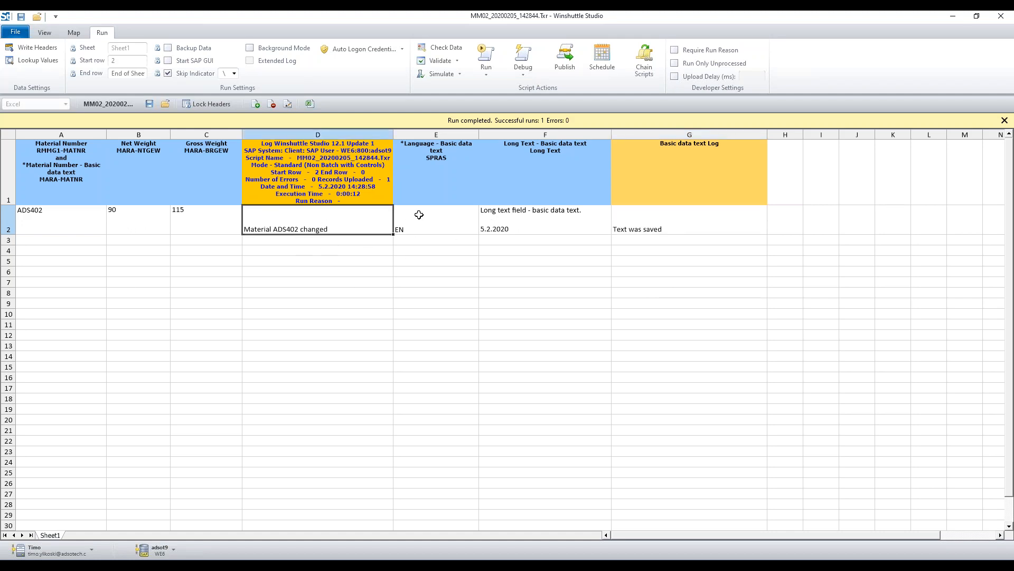
pyautogui.click(469, 230)
pyautogui.click(514, 228)
pyautogui.click(639, 222)
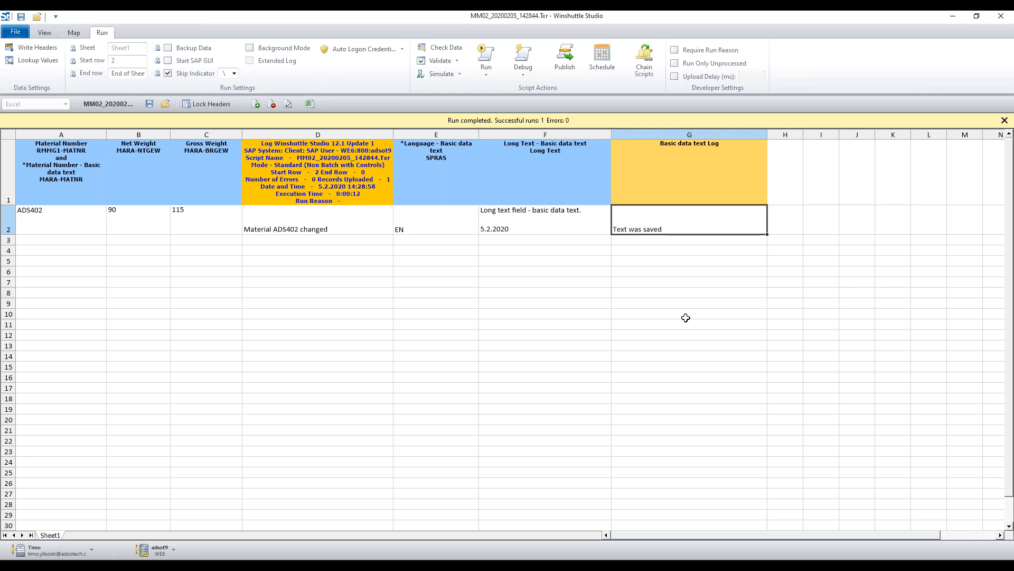
pyautogui.click(88, 225)
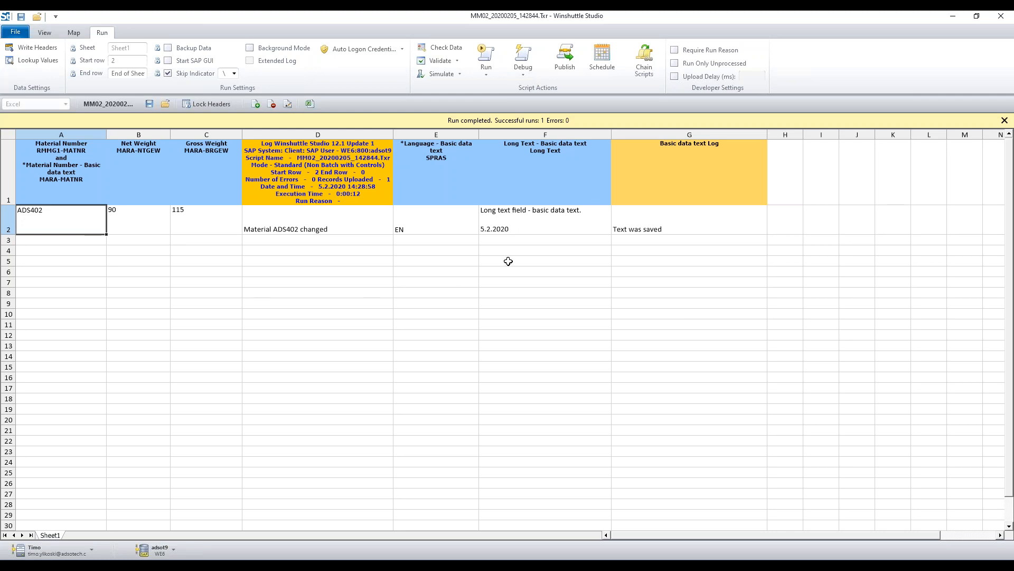
# Clear the long text, Basic data text Log and run log cells in row 2.
pyautogui.click(537, 228)
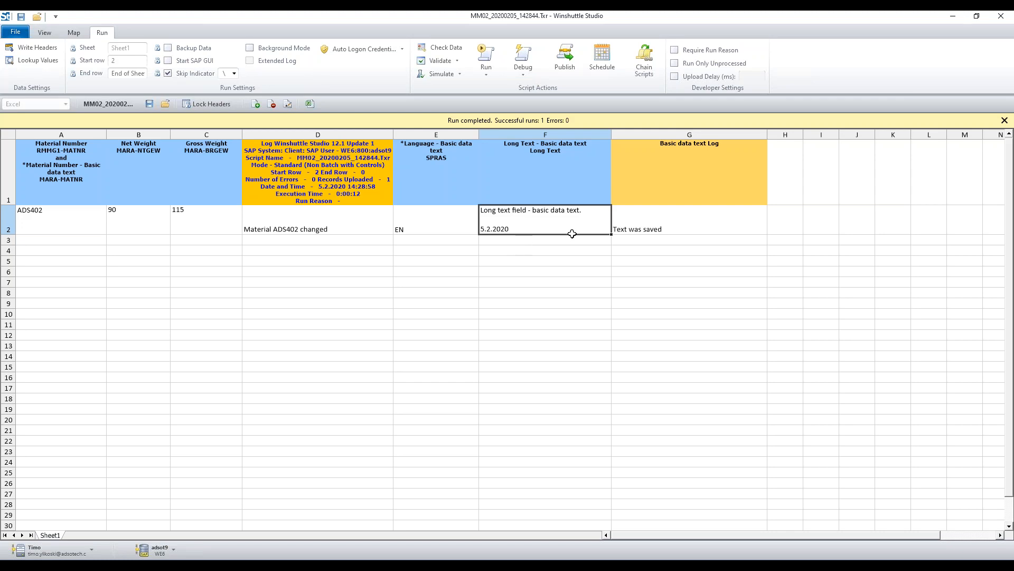
pyautogui.press('Delete')
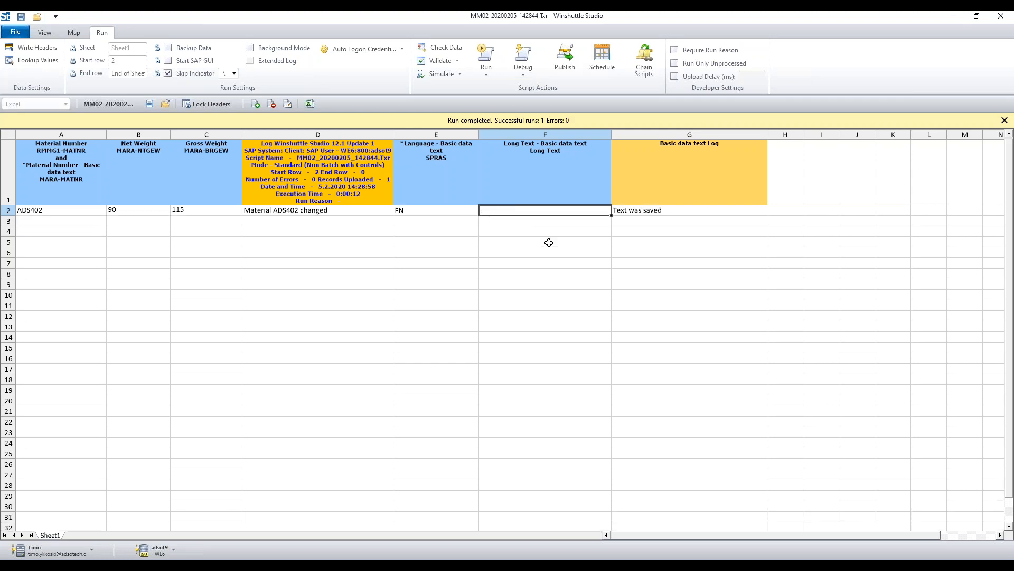
pyautogui.click(646, 211)
pyautogui.press('Delete')
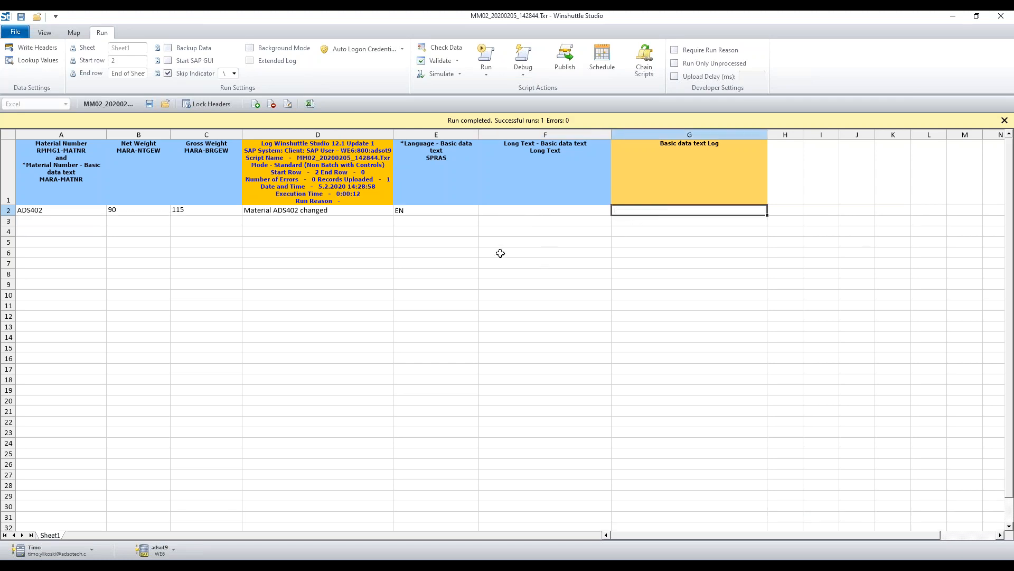
pyautogui.click(457, 213)
pyautogui.click(541, 173)
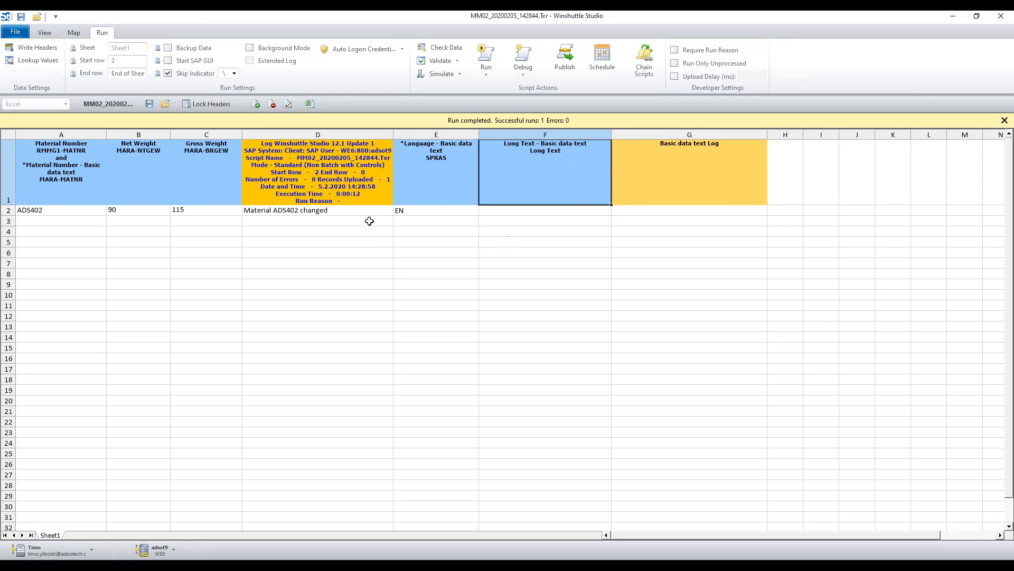
pyautogui.click(341, 212)
pyautogui.press('Delete')
# Change the mapping direction of the Long Text - Basic data text field to Download from SAP.
pyautogui.click(513, 180)
pyautogui.click(73, 32)
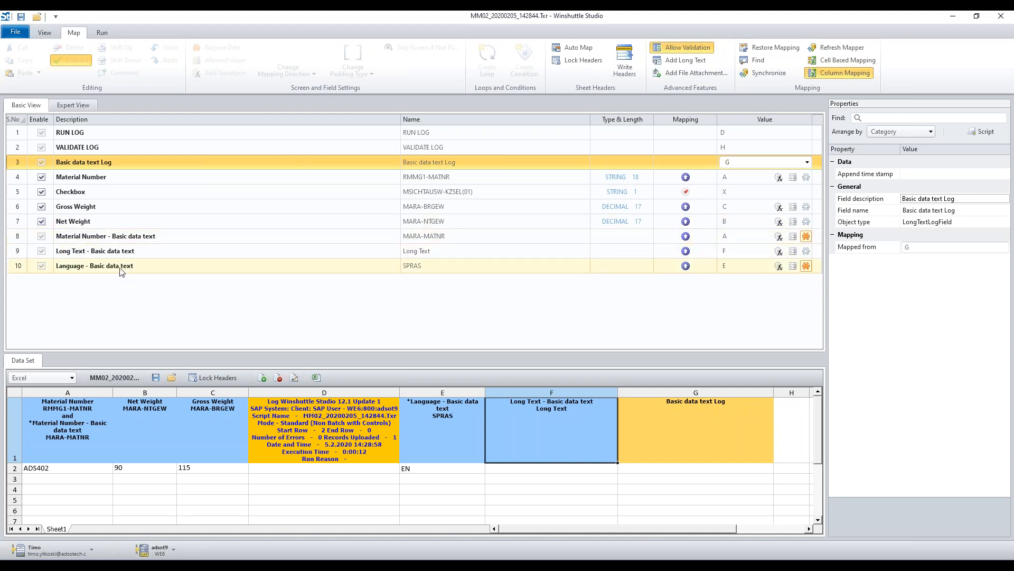
pyautogui.click(156, 256)
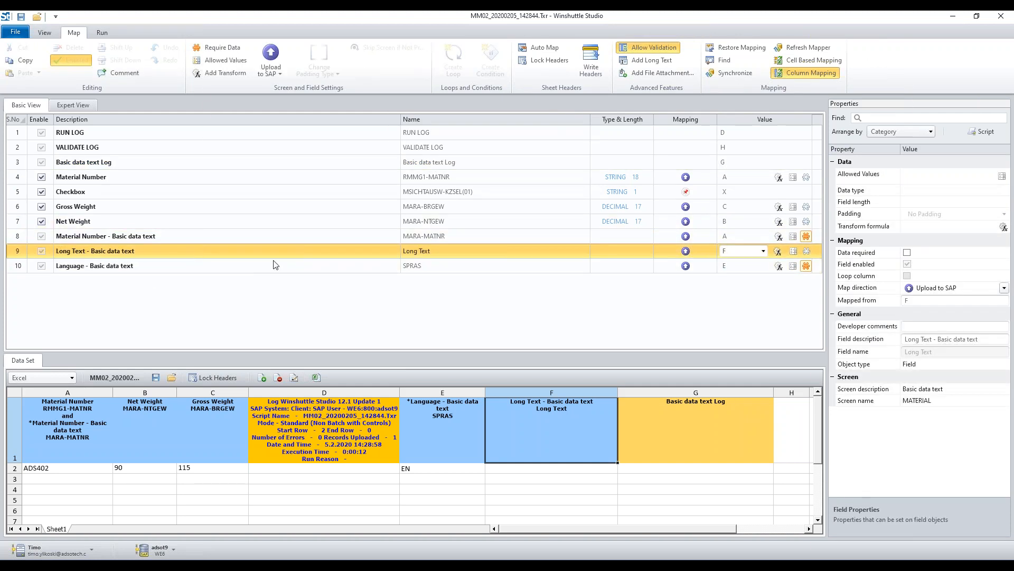
pyautogui.click(686, 252)
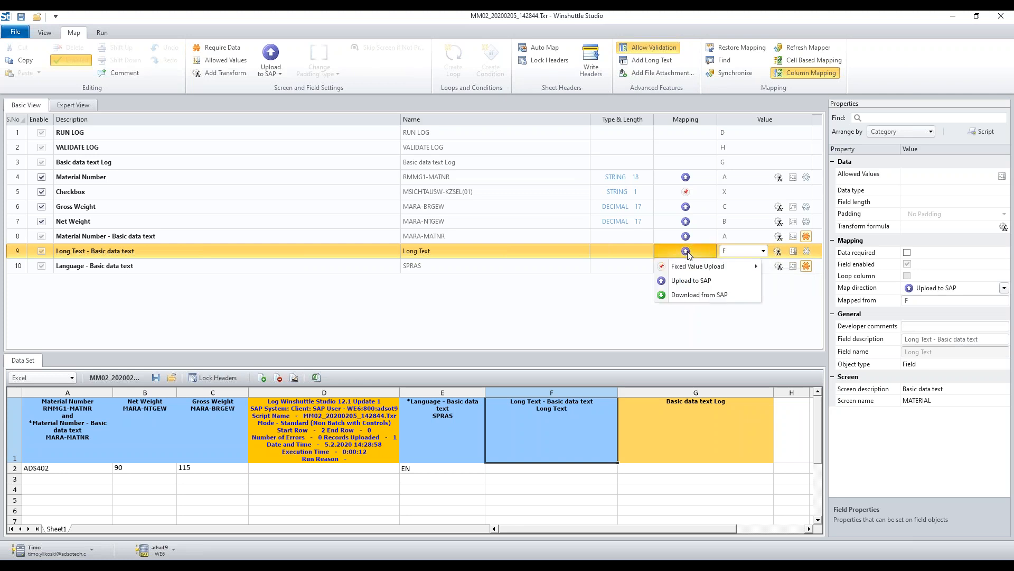
pyautogui.click(685, 295)
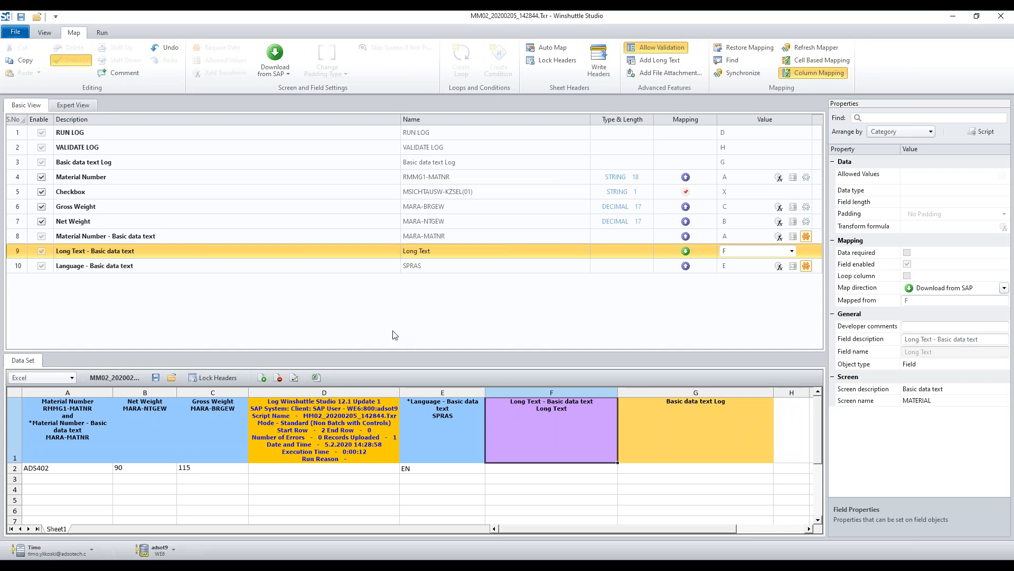
# Save the script and run it on row 2 to download the basic data long text from SAP.
pyautogui.click(109, 34)
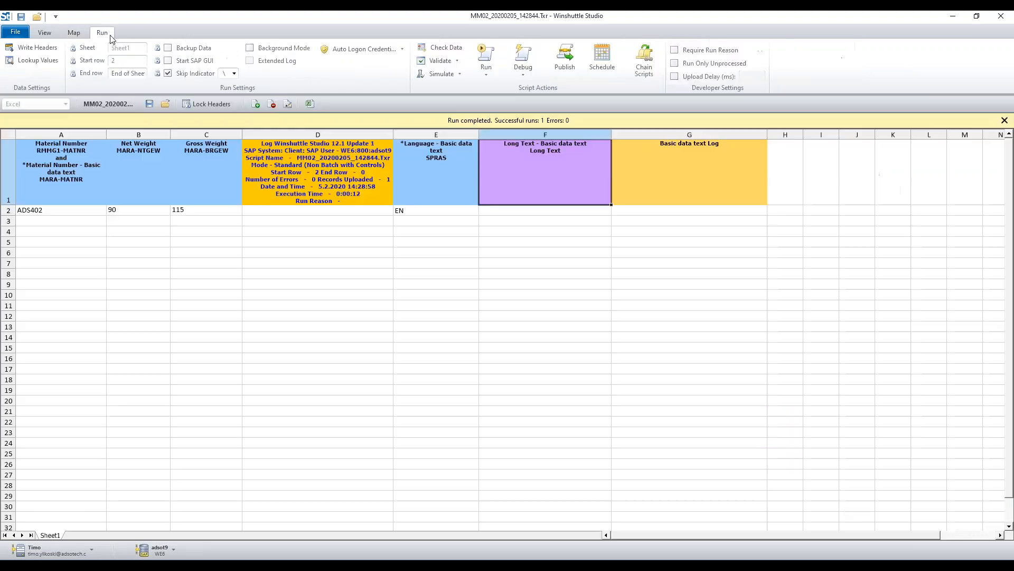
pyautogui.click(21, 18)
pyautogui.click(701, 209)
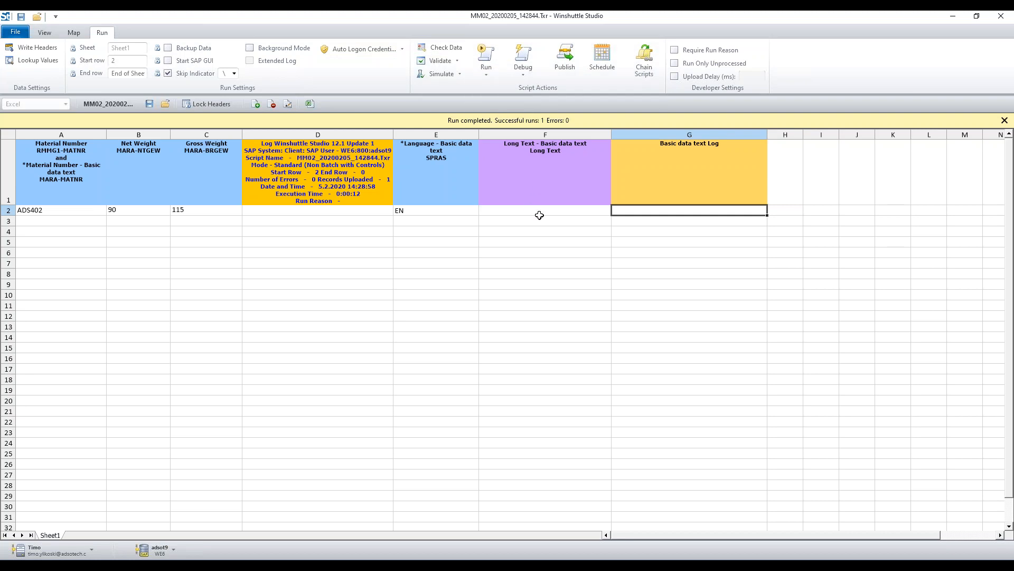
pyautogui.click(486, 58)
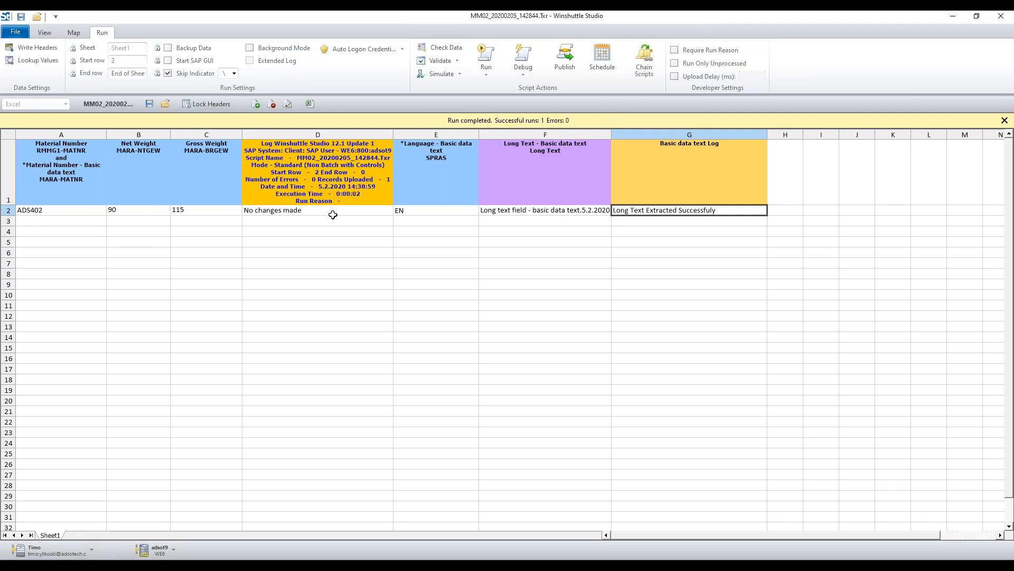
# Widen the Long Text - Basic data text column and examine the downloaded text in row 2.
pyautogui.moveTo(610, 135); pyautogui.dragTo(666, 134)
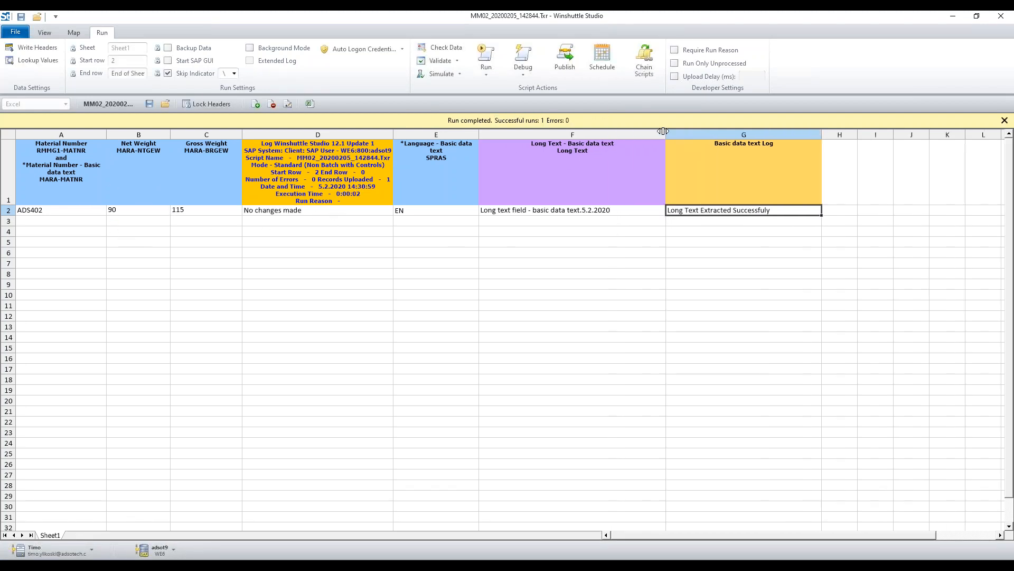
pyautogui.click(611, 211)
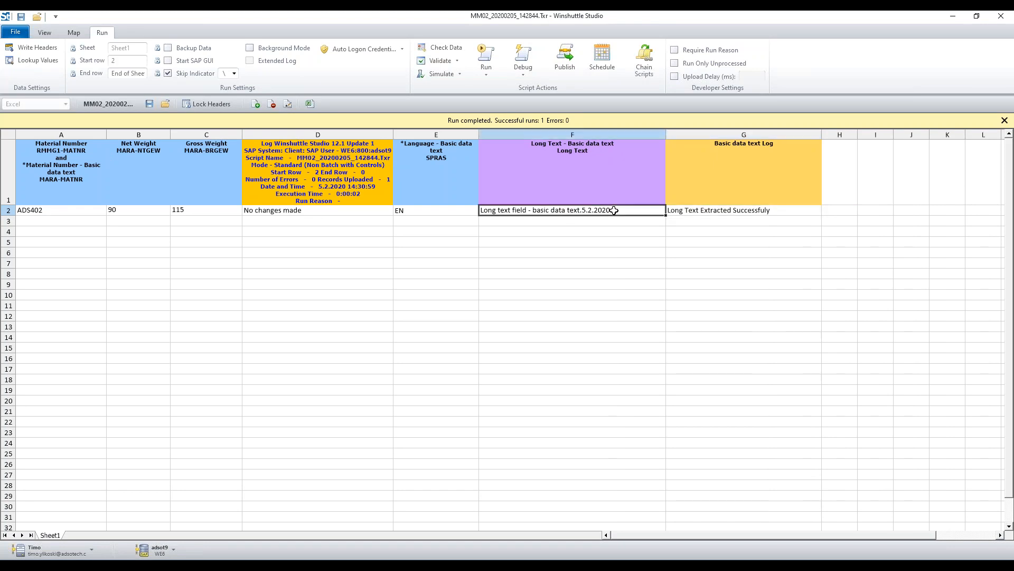
pyautogui.doubleClick(584, 208)
pyautogui.click(622, 207)
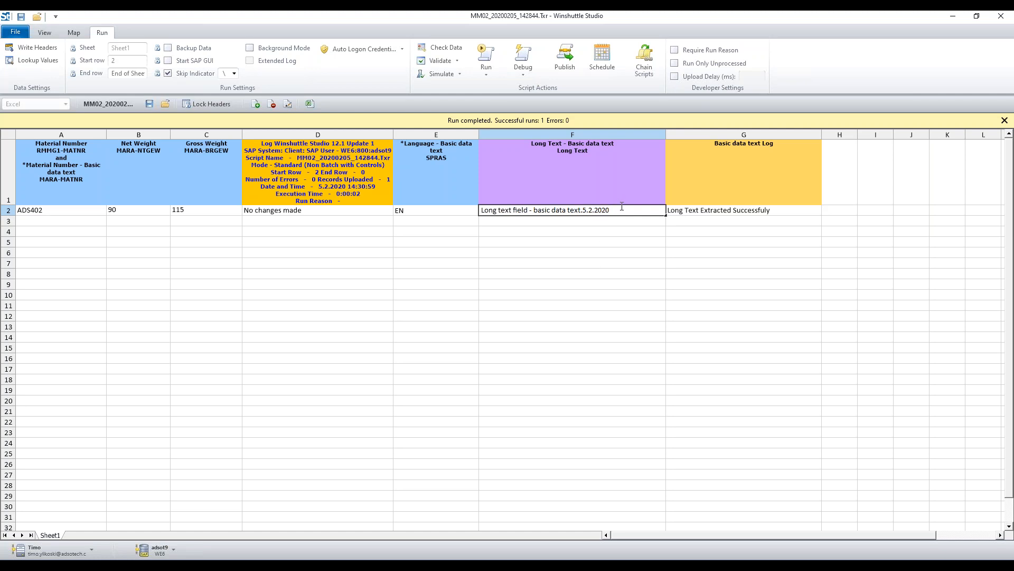
pyautogui.click(592, 222)
pyautogui.click(578, 212)
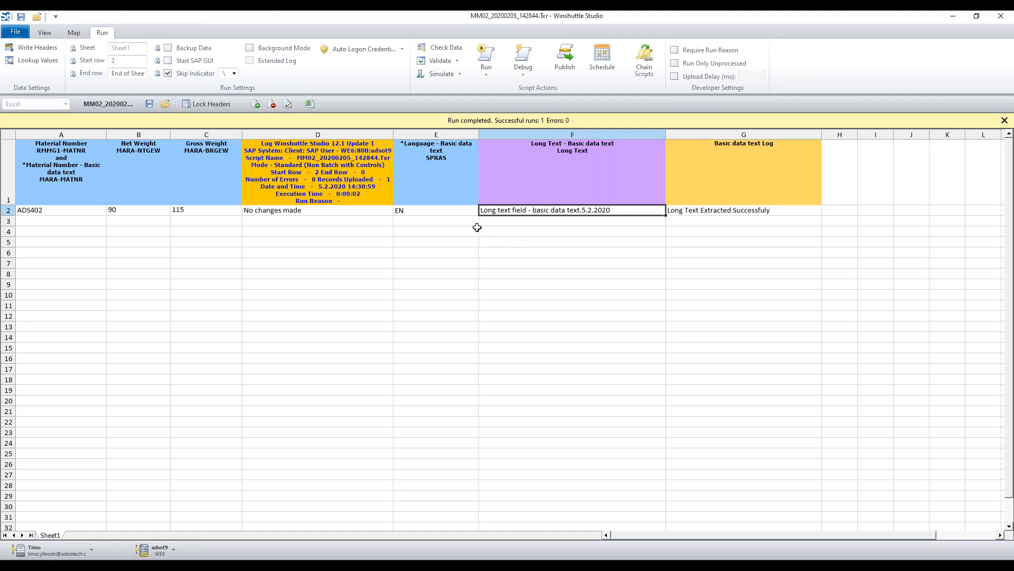
pyautogui.click(72, 212)
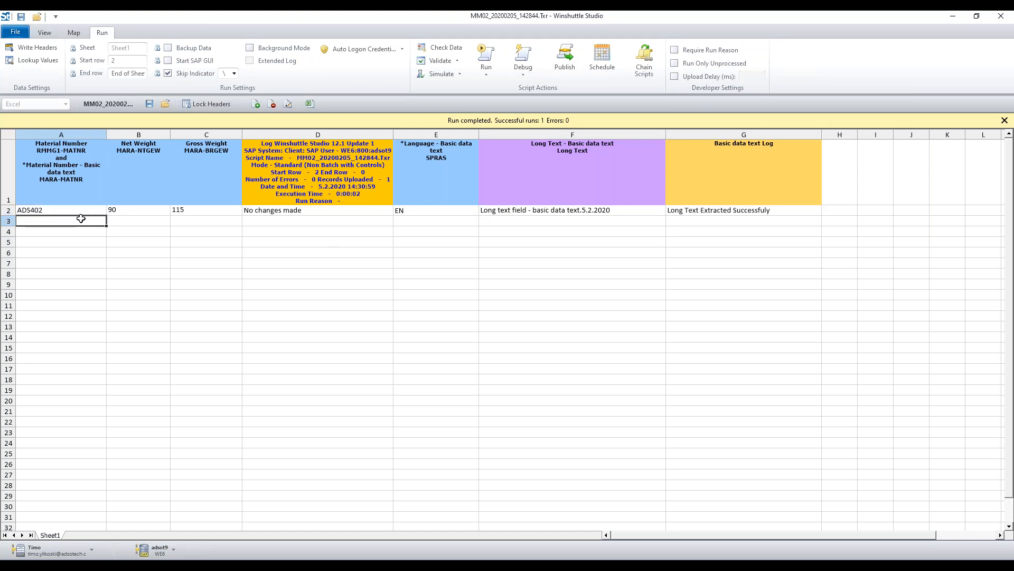
pyautogui.click(429, 220)
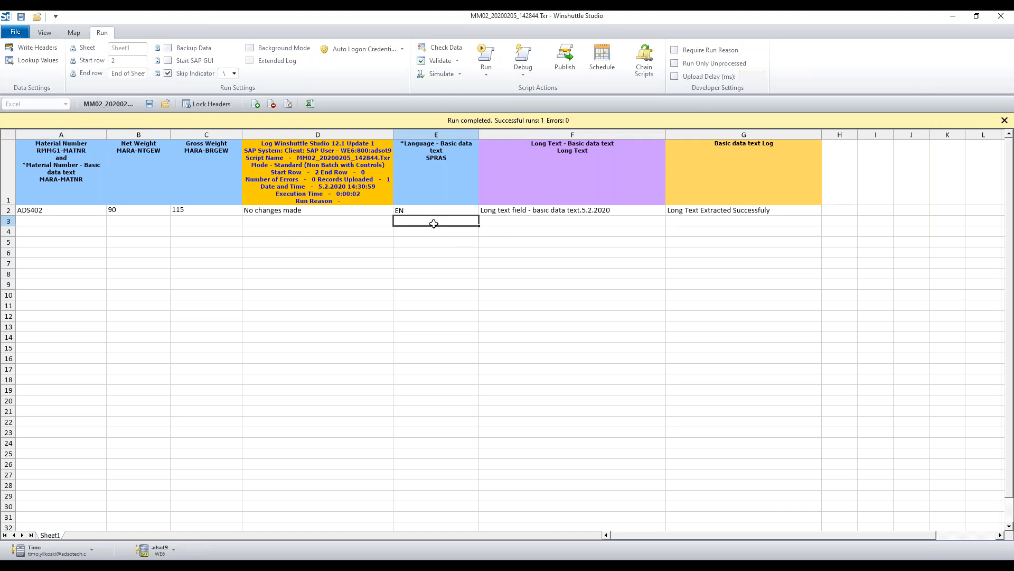
pyautogui.click(516, 221)
pyautogui.click(476, 210)
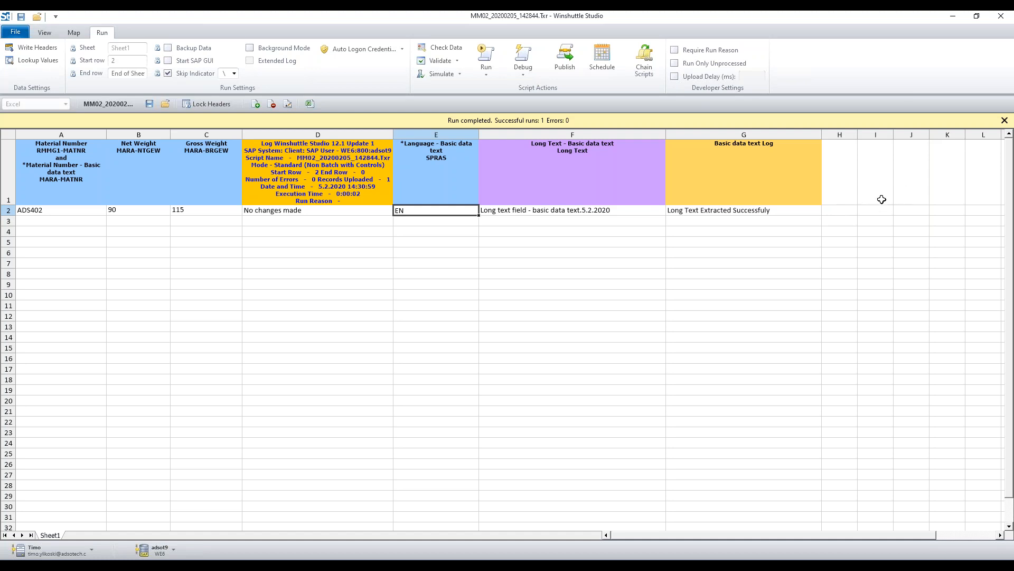
pyautogui.click(881, 132)
# Remove the Basic data text long text from the script's mapping.
pyautogui.click(75, 33)
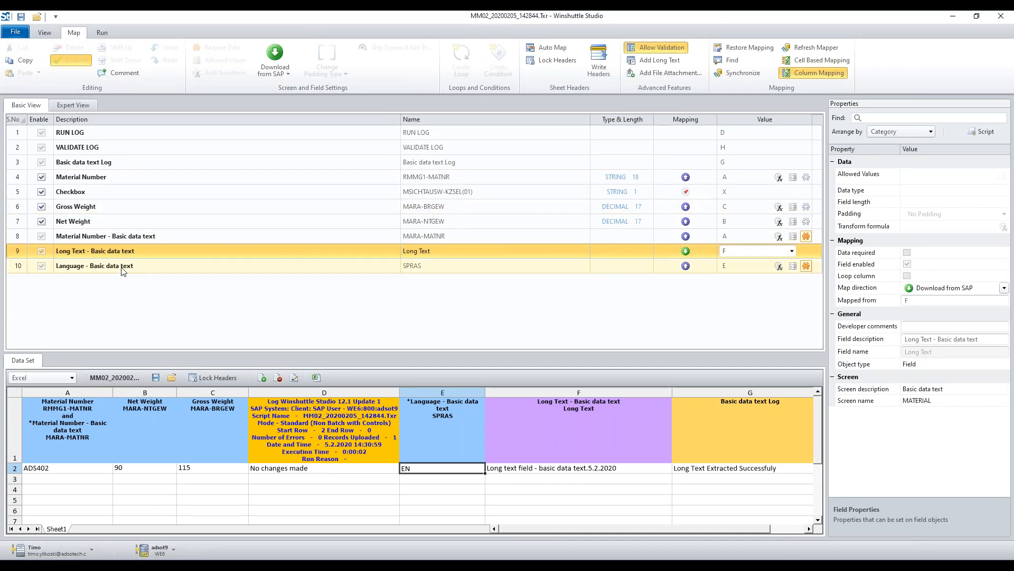
pyautogui.click(152, 270)
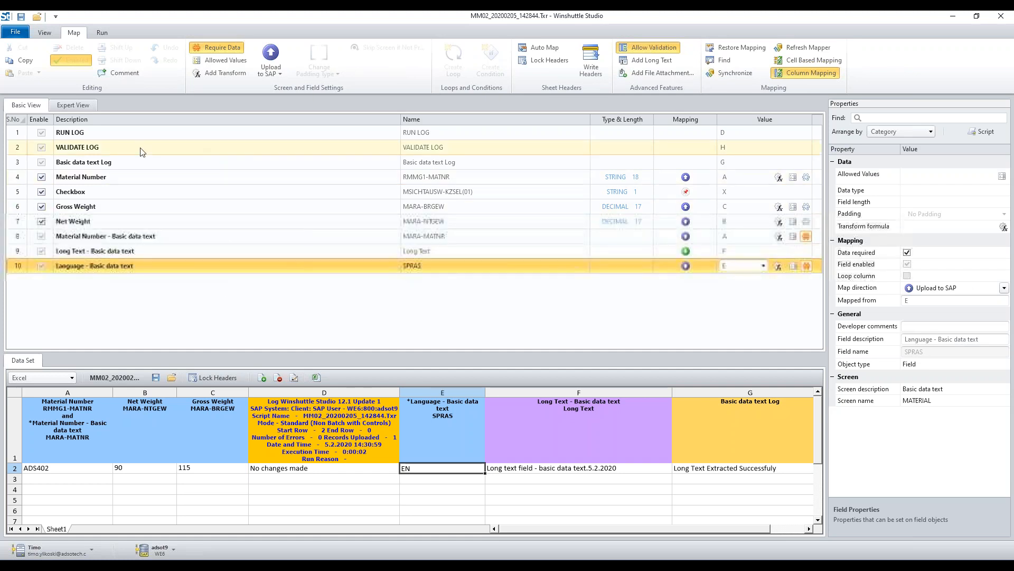
pyautogui.click(648, 61)
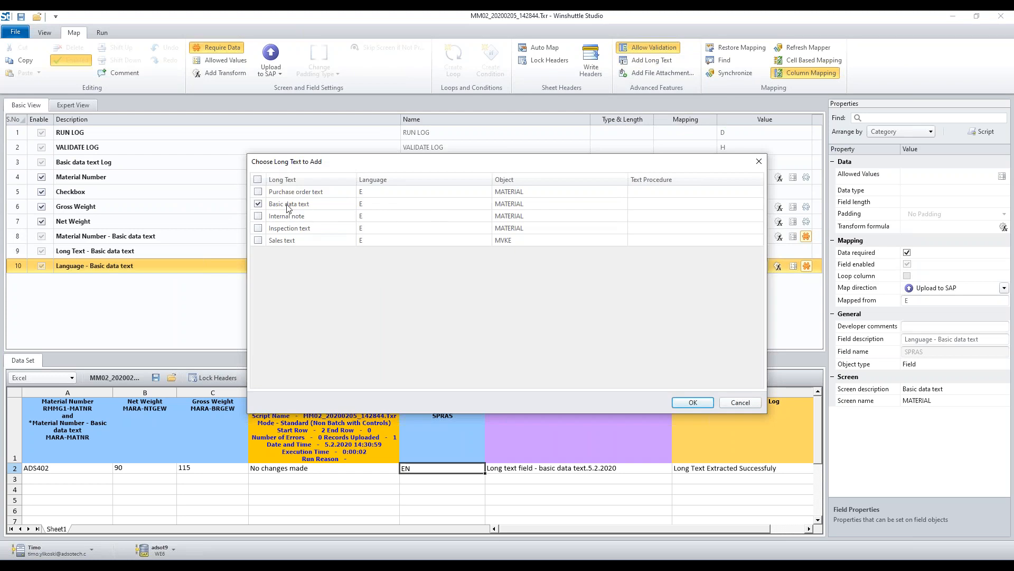
pyautogui.click(258, 204)
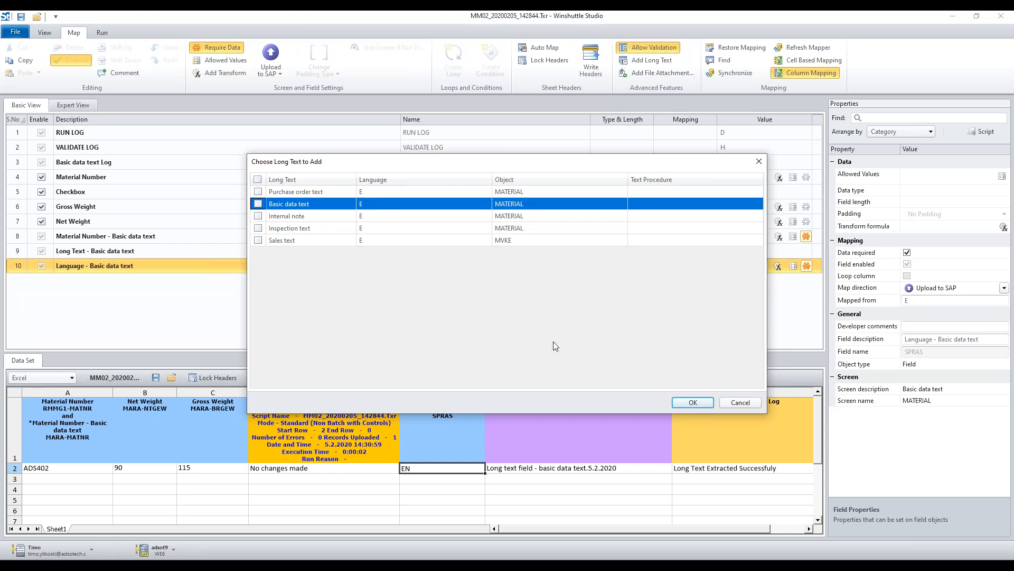
pyautogui.click(692, 403)
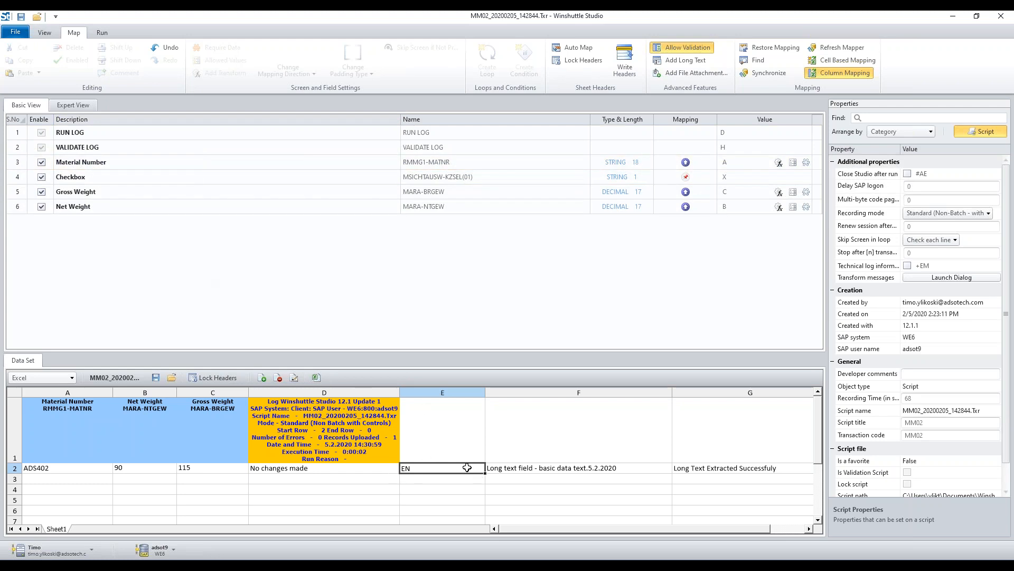
# Clear the leftover language, long text and long text log entries from row 2, columns E to G.
pyautogui.click(498, 470)
pyautogui.click(453, 467)
pyautogui.click(534, 468)
pyautogui.click(477, 468)
pyautogui.press('Delete')
pyautogui.click(530, 469)
pyautogui.press('Delete')
pyautogui.click(700, 470)
pyautogui.press('Delete')
pyautogui.click(479, 439)
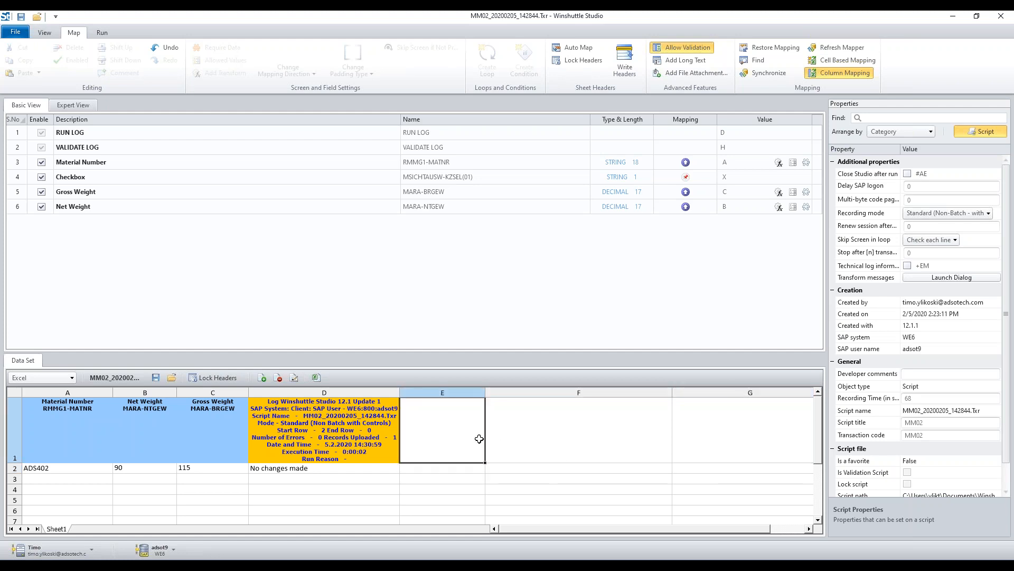
# Add the Sales text long text to the script's mapping.
pyautogui.click(681, 61)
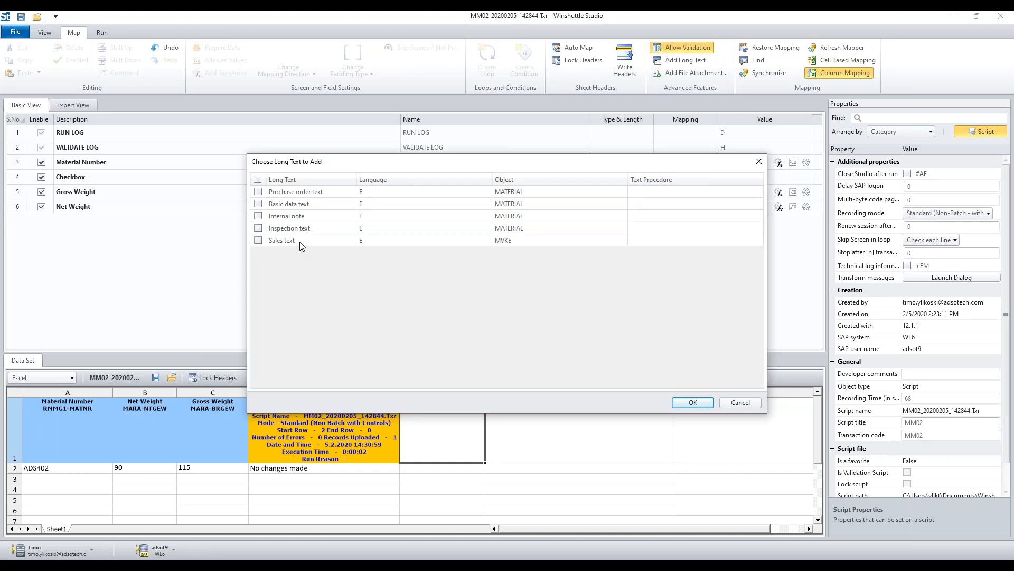
pyautogui.click(258, 240)
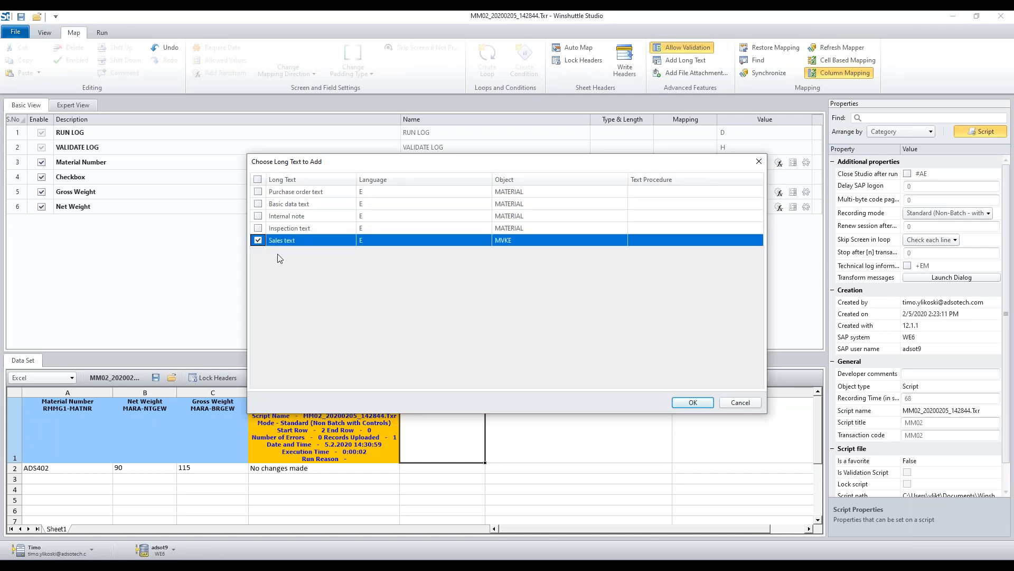
pyautogui.click(693, 403)
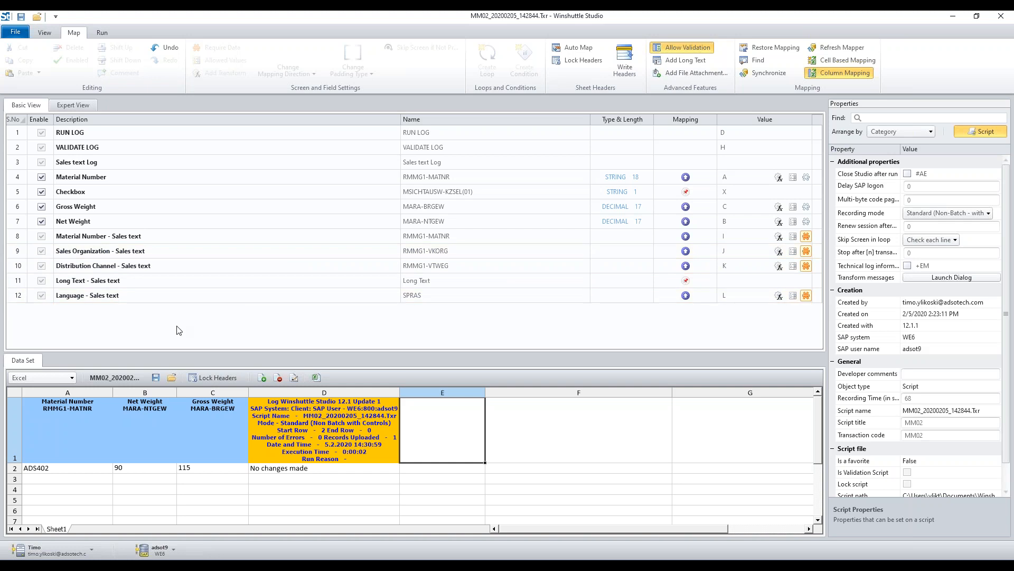
pyautogui.click(92, 285)
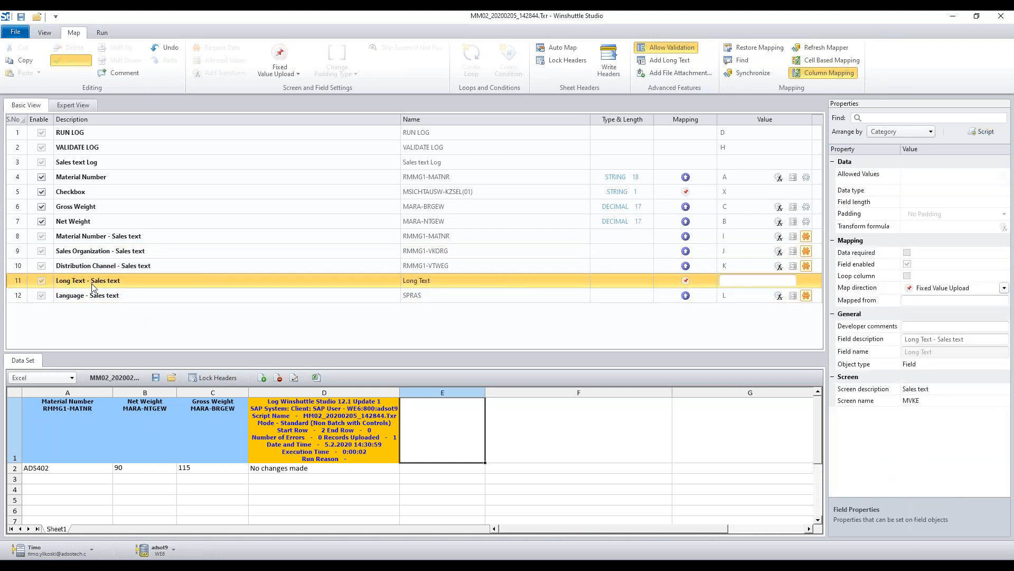
pyautogui.click(134, 296)
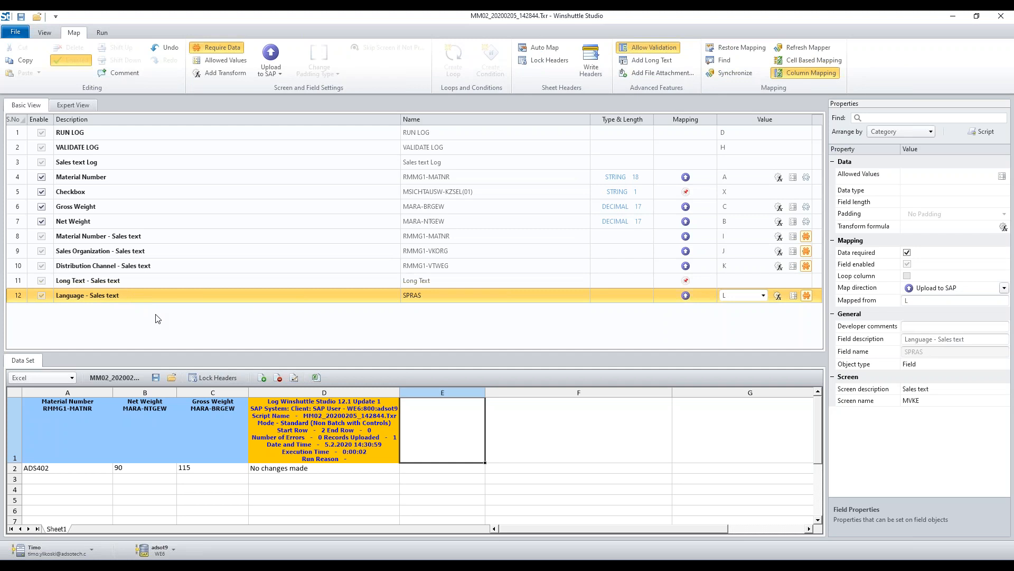
# Map the Sales text fields Sales Organization, Distribution Channel and Language to columns E, F and G for upload.
pyautogui.click(156, 251)
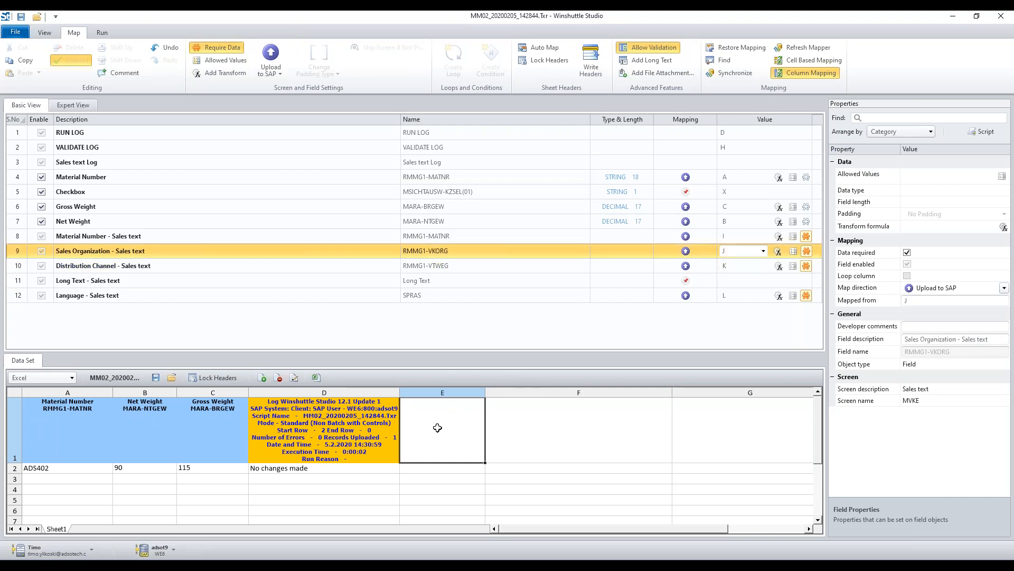
pyautogui.moveTo(437, 423); pyautogui.dragTo(126, 271)
pyautogui.click(525, 412)
pyautogui.moveTo(657, 431); pyautogui.dragTo(95, 298)
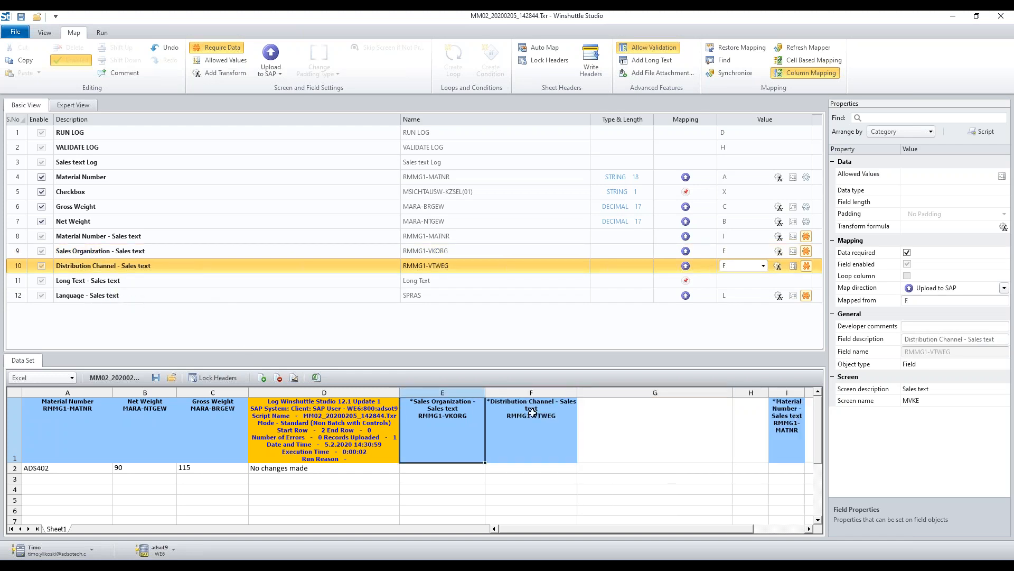
# Disable Allow Validation, map Long Text - Sales text to column H for upload, and adjust the widths of the Sales text columns.
pyautogui.moveTo(753, 421); pyautogui.dragTo(99, 285)
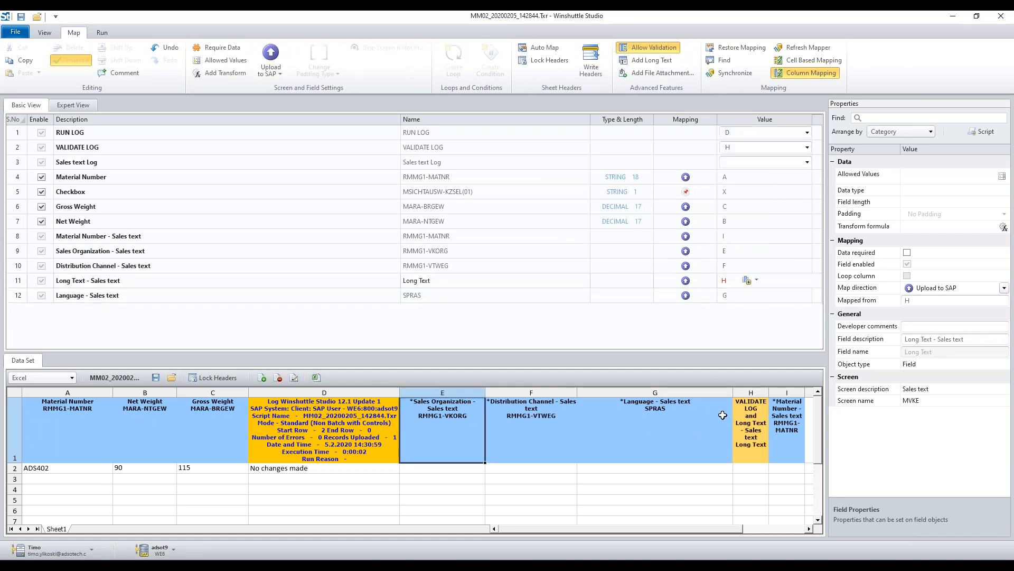
pyautogui.click(650, 47)
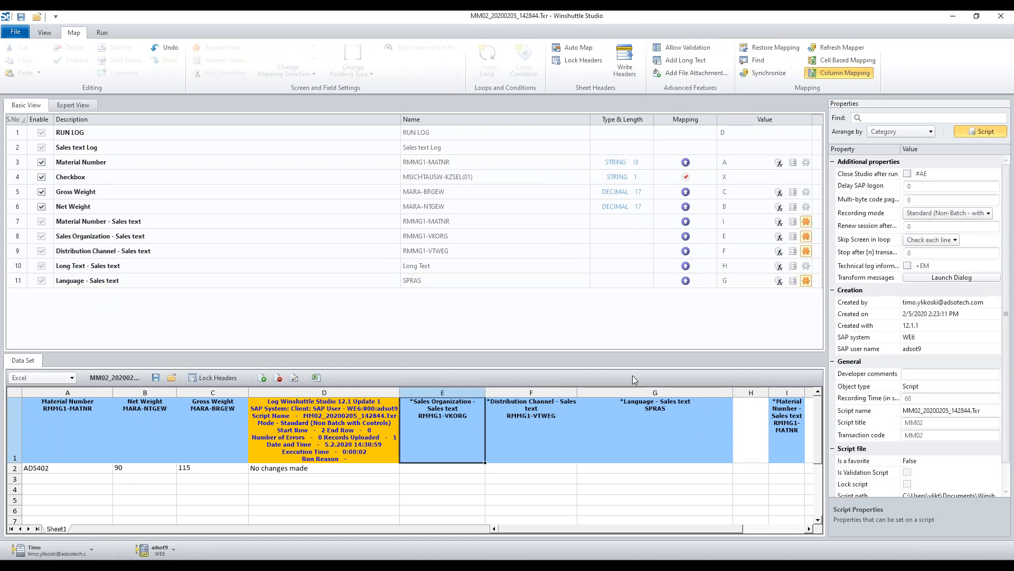
pyautogui.moveTo(751, 421); pyautogui.dragTo(104, 269)
pyautogui.moveTo(579, 400); pyautogui.dragTo(557, 400)
pyautogui.moveTo(711, 394); pyautogui.dragTo(753, 392)
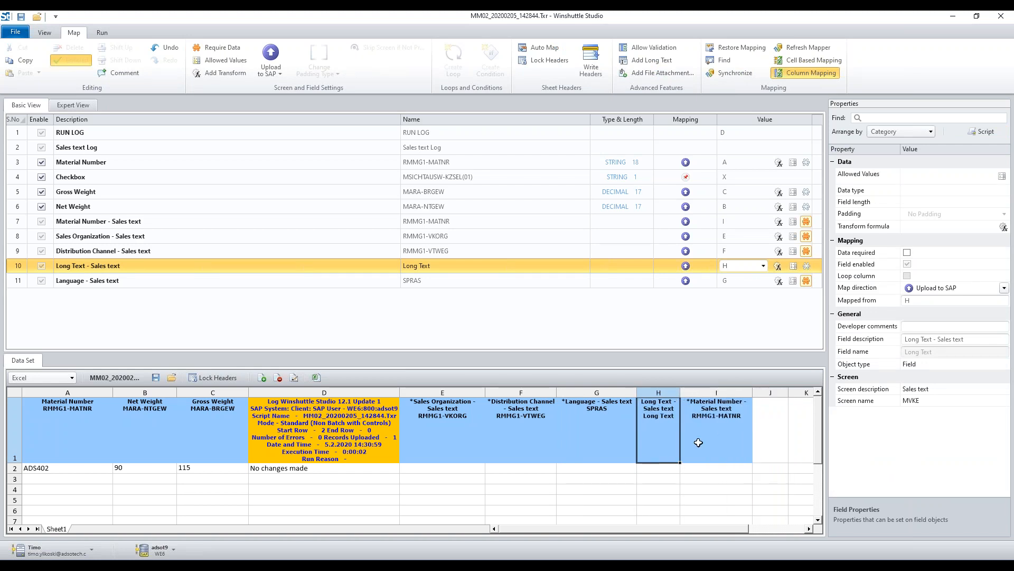
# Map the Sales text Log field to column J and widen that column.
pyautogui.click(775, 427)
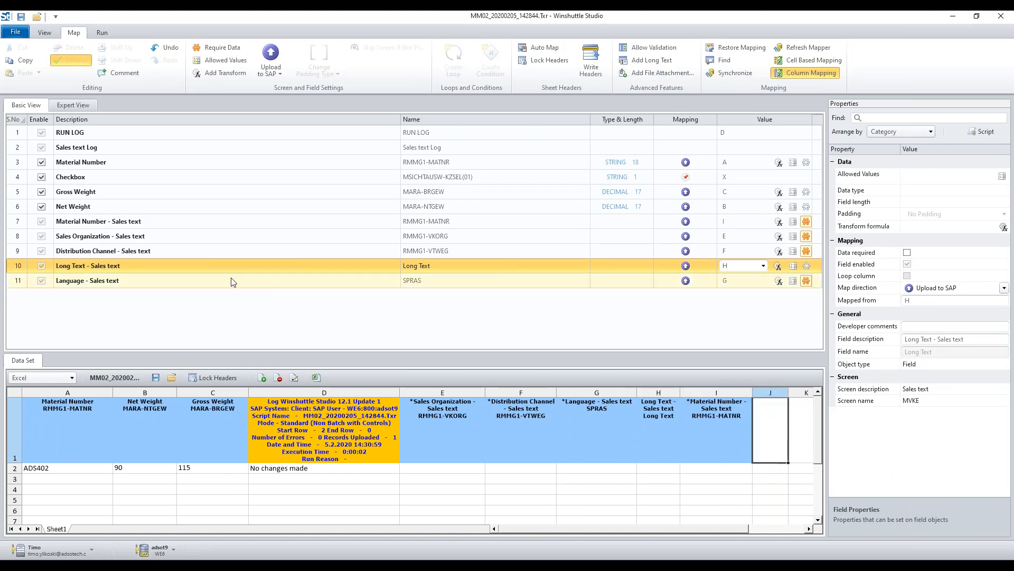
pyautogui.click(68, 151)
pyautogui.moveTo(68, 151); pyautogui.dragTo(769, 421)
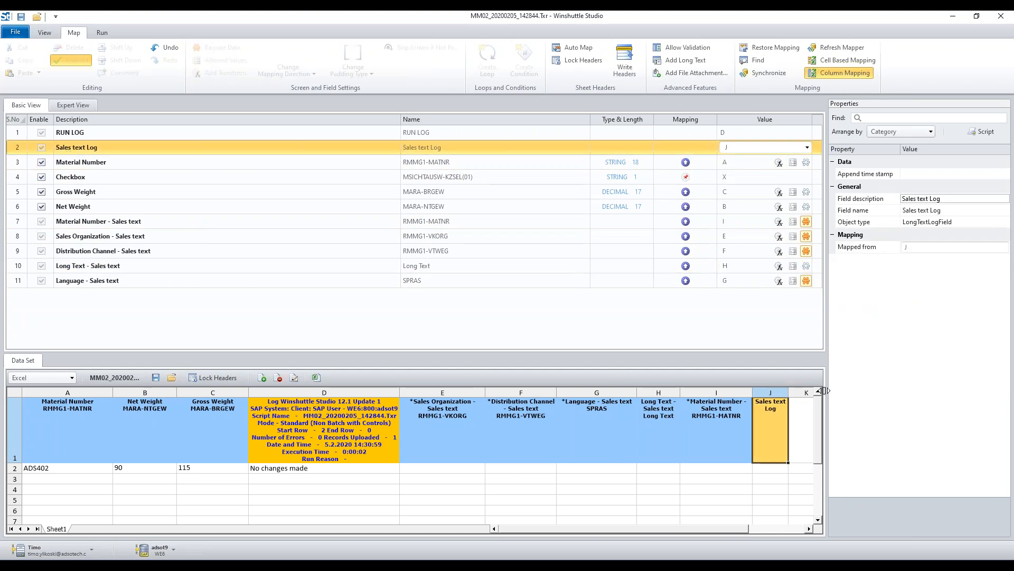
pyautogui.moveTo(822, 391); pyautogui.dragTo(823, 391)
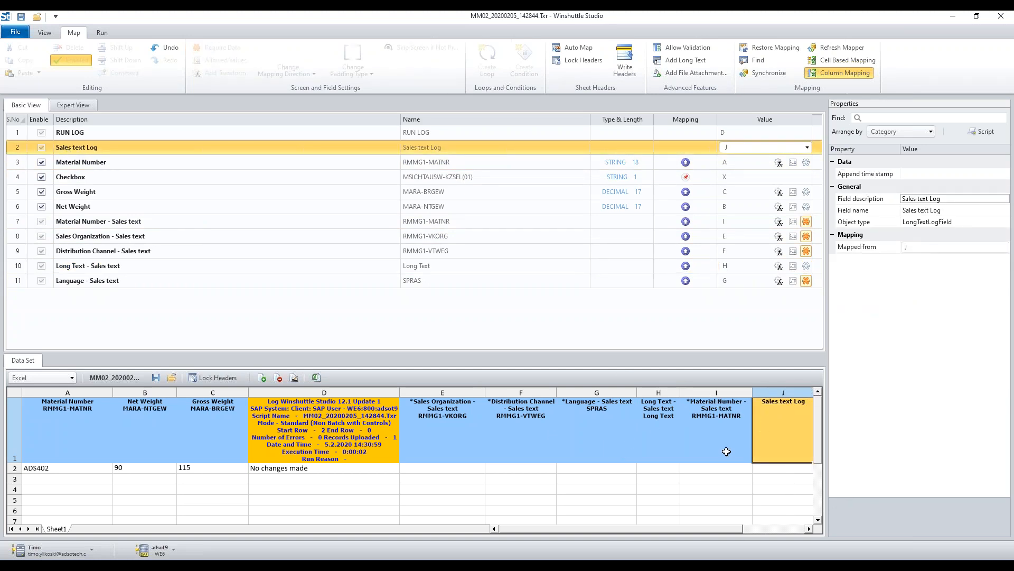
# Remap Material Number - Sales text to column A so it shares the main Material Number column.
pyautogui.click(684, 443)
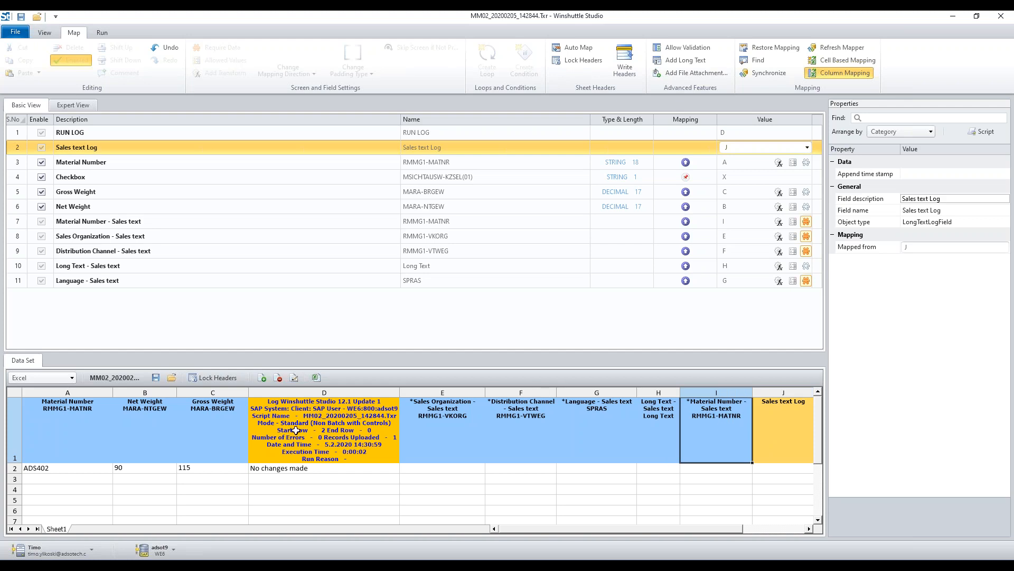
pyautogui.click(72, 416)
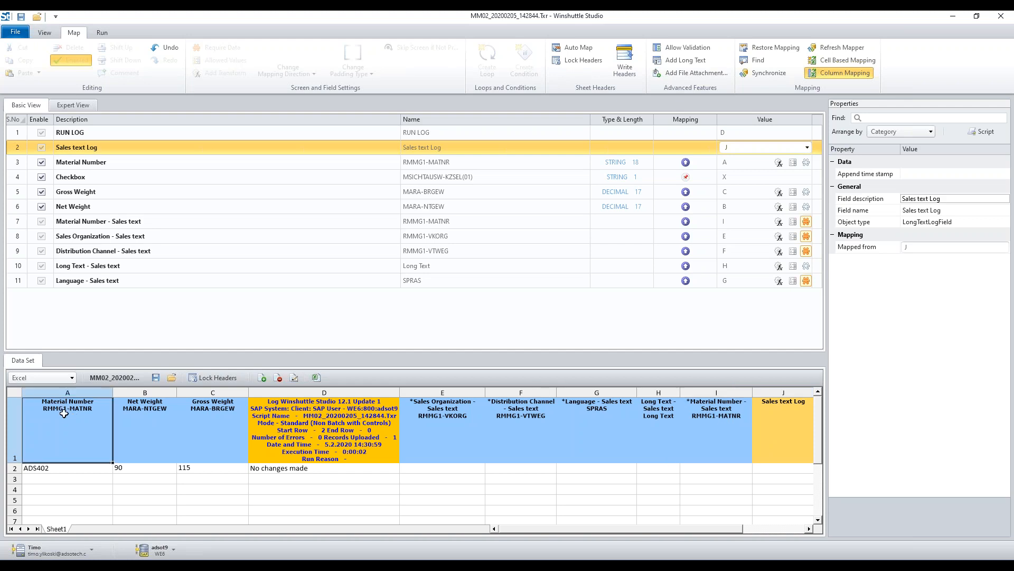
pyautogui.moveTo(64, 413); pyautogui.dragTo(92, 222)
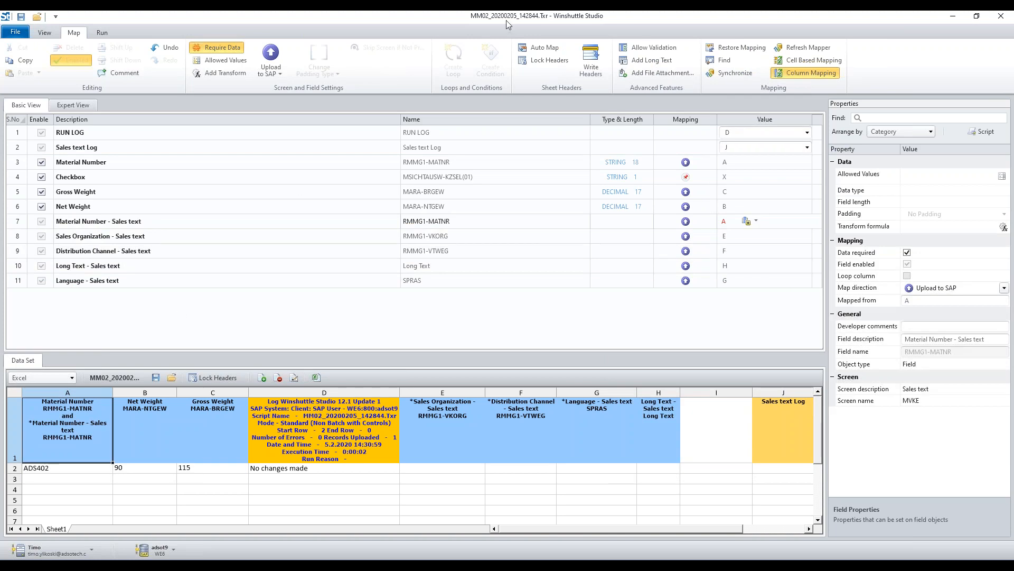
# Review the long text types available for the script, leaving the selection as it is.
pyautogui.click(655, 61)
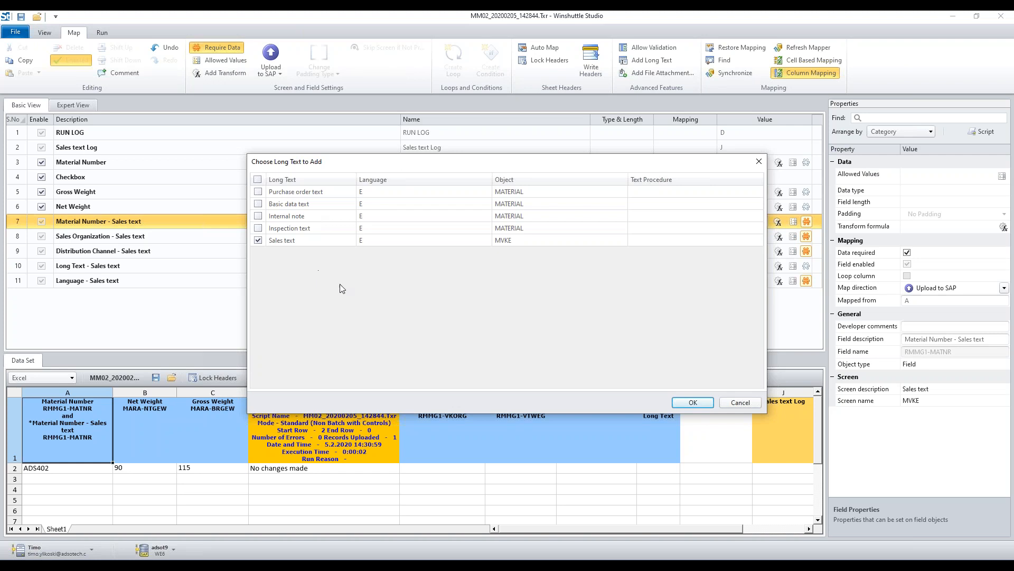
pyautogui.click(740, 402)
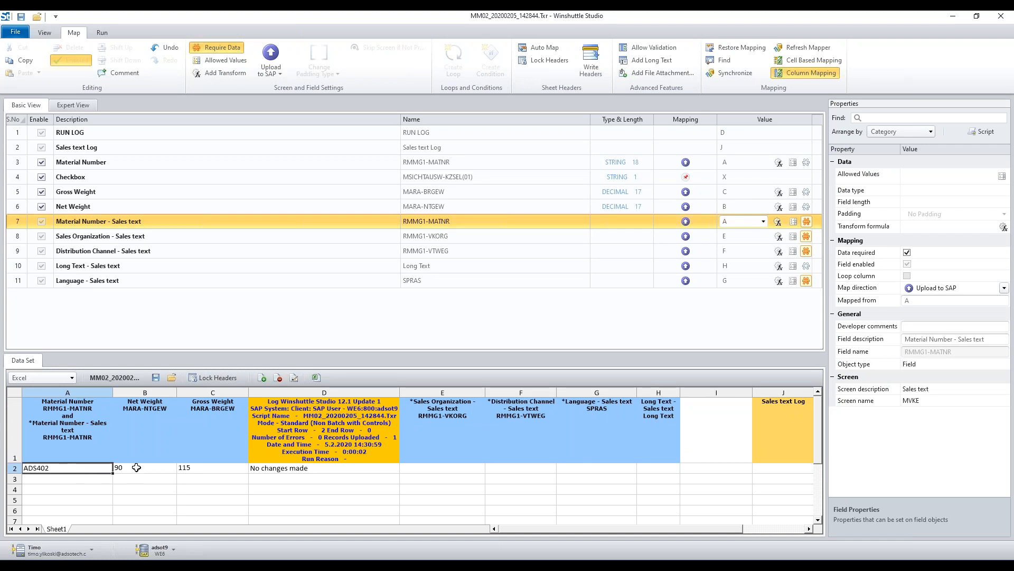
pyautogui.click(137, 468)
pyautogui.click(199, 470)
pyautogui.click(149, 467)
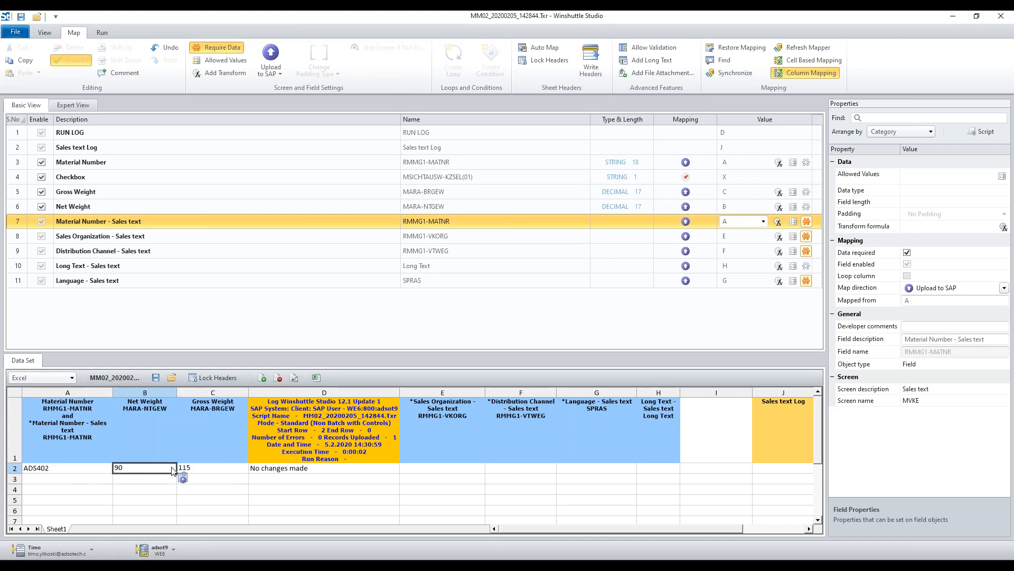
# Delete the Net Weight and Gross Weight columns from the data sheet, keeping the material number column.
pyautogui.click(205, 468)
pyautogui.click(68, 467)
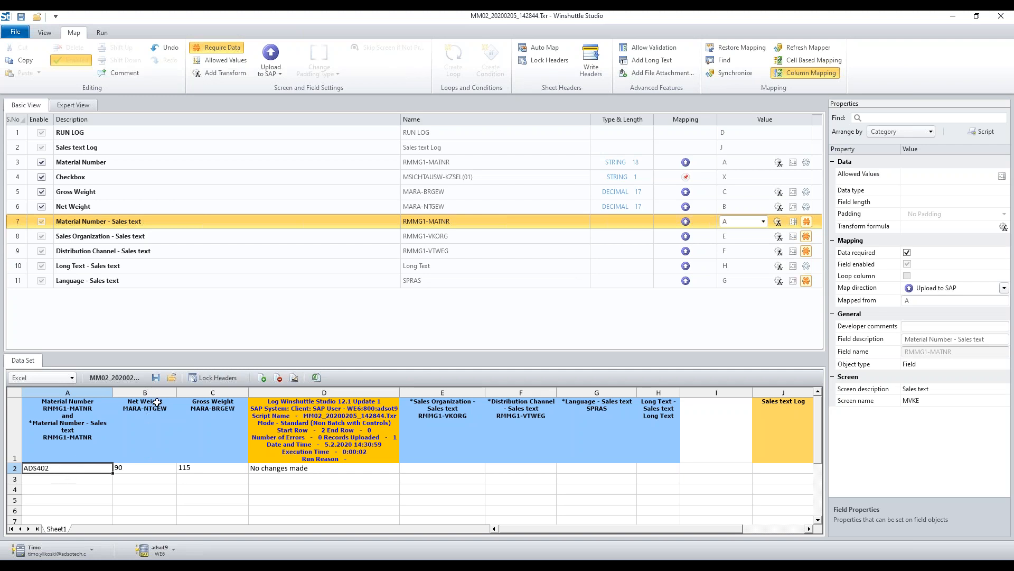
pyautogui.moveTo(156, 391); pyautogui.dragTo(186, 392)
pyautogui.rightClick(191, 396)
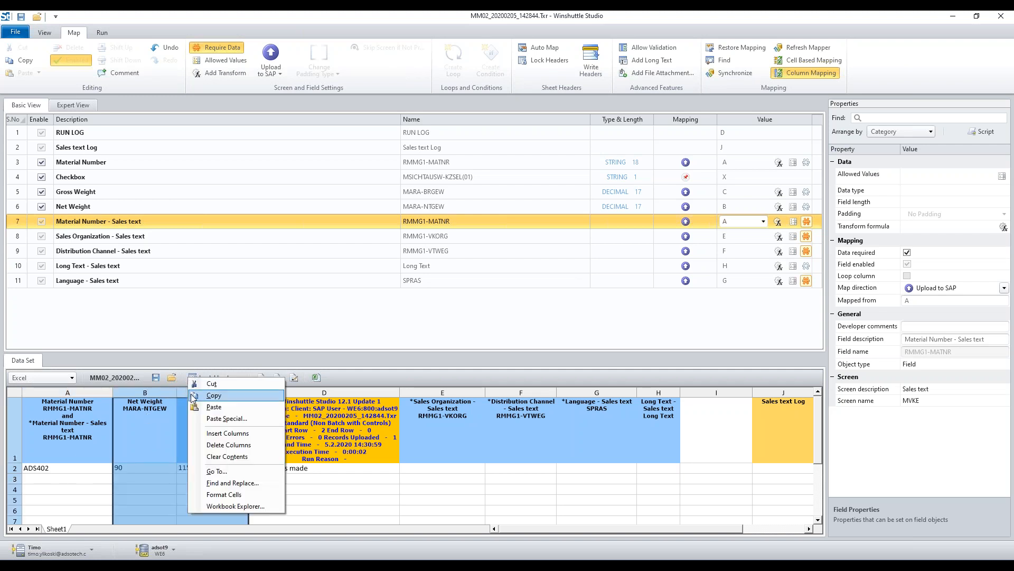
pyautogui.click(222, 445)
pyautogui.click(97, 469)
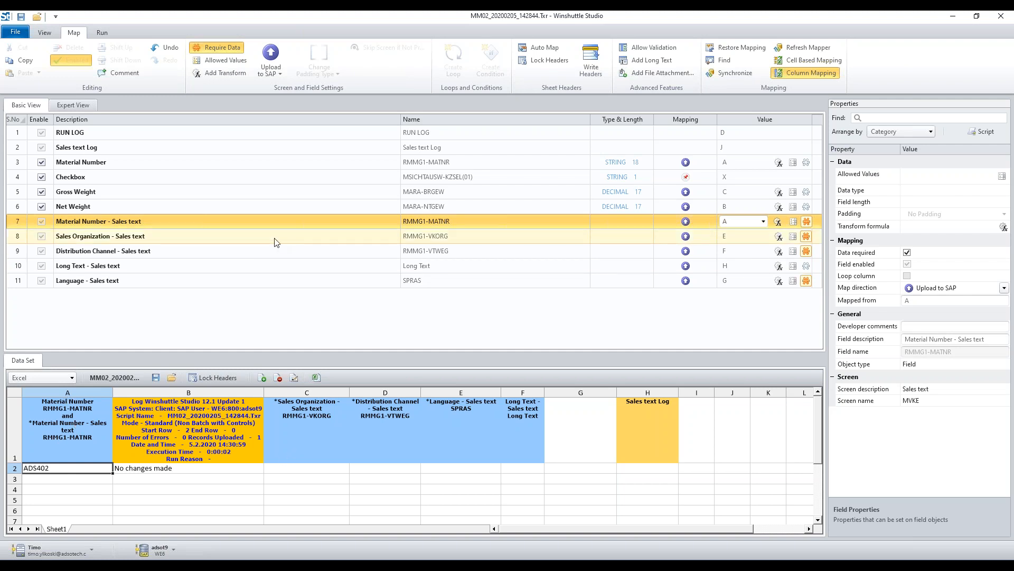
# Check which long text types can be added to the script, and dismiss the list without changing the Sales text selection.
pyautogui.click(653, 65)
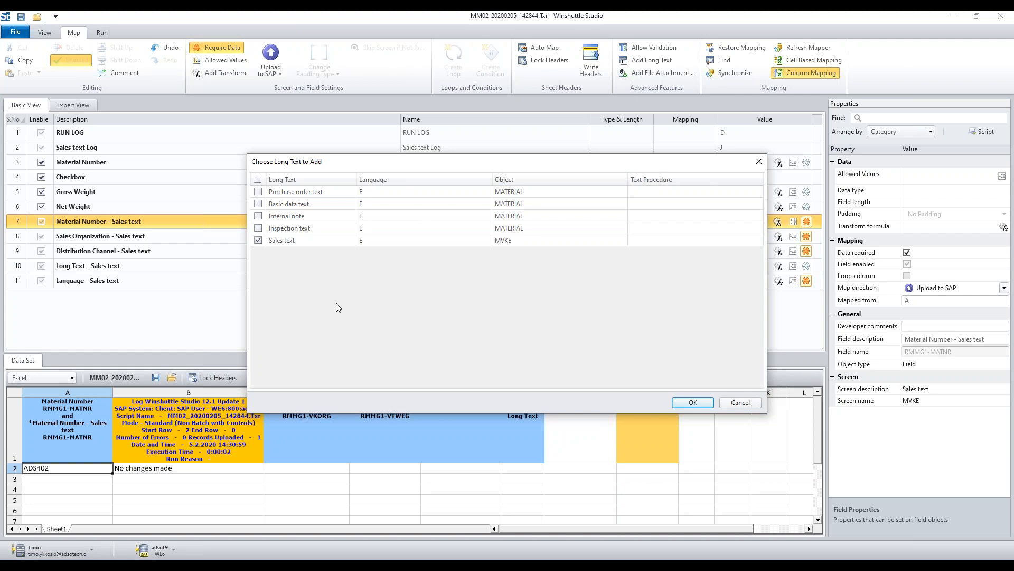
pyautogui.click(740, 402)
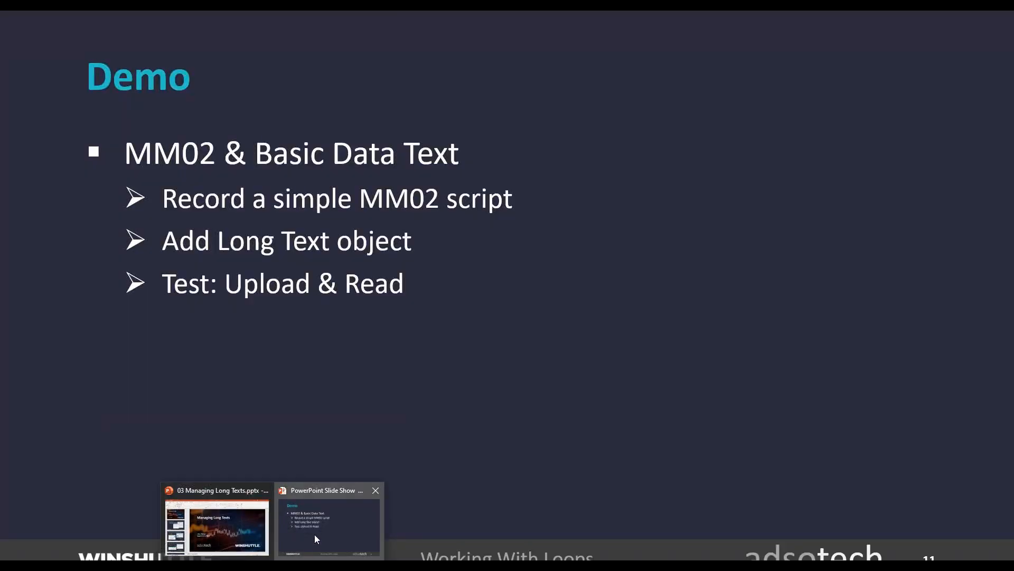
pyautogui.click(315, 535)
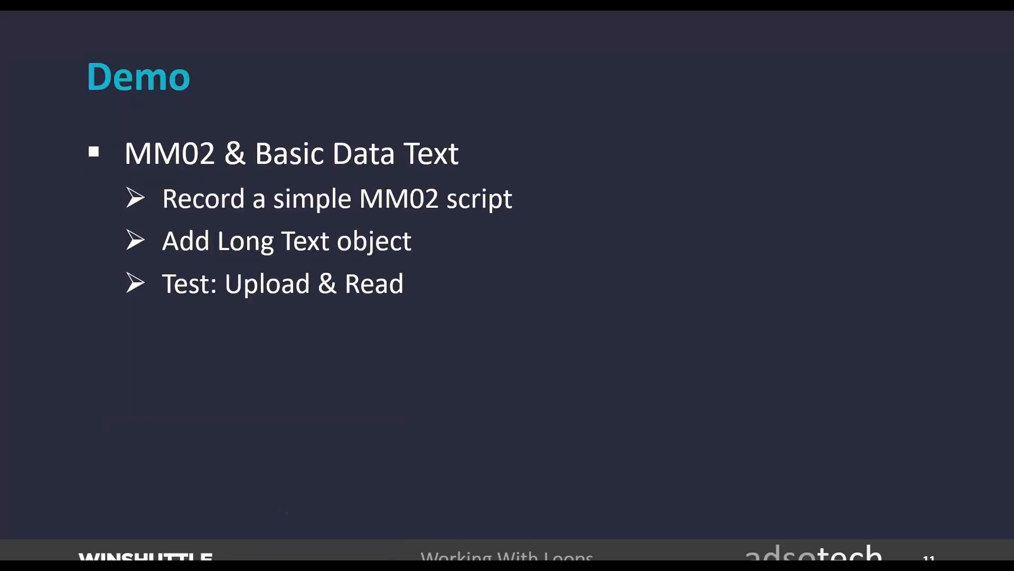
pyautogui.click(689, 397)
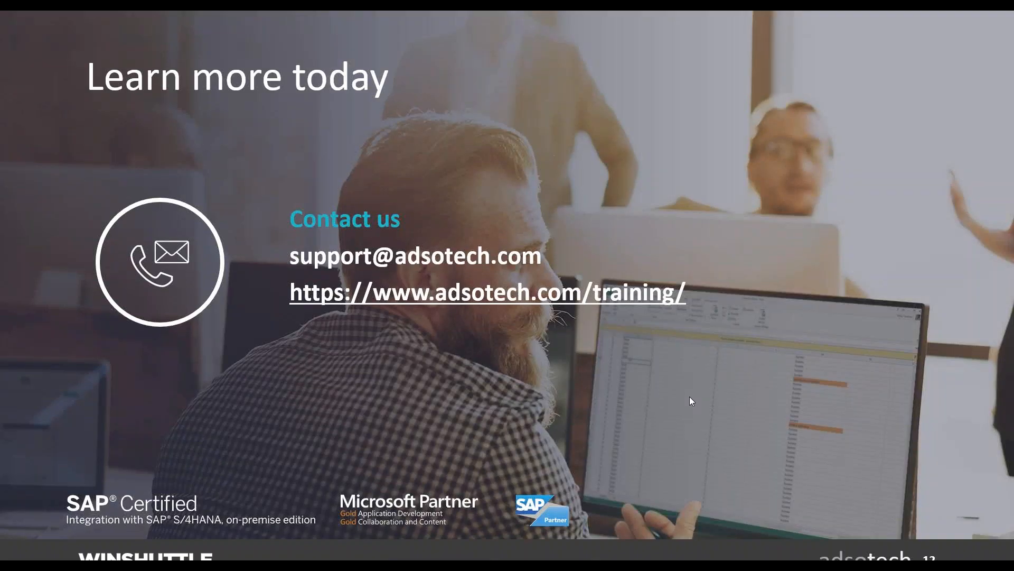